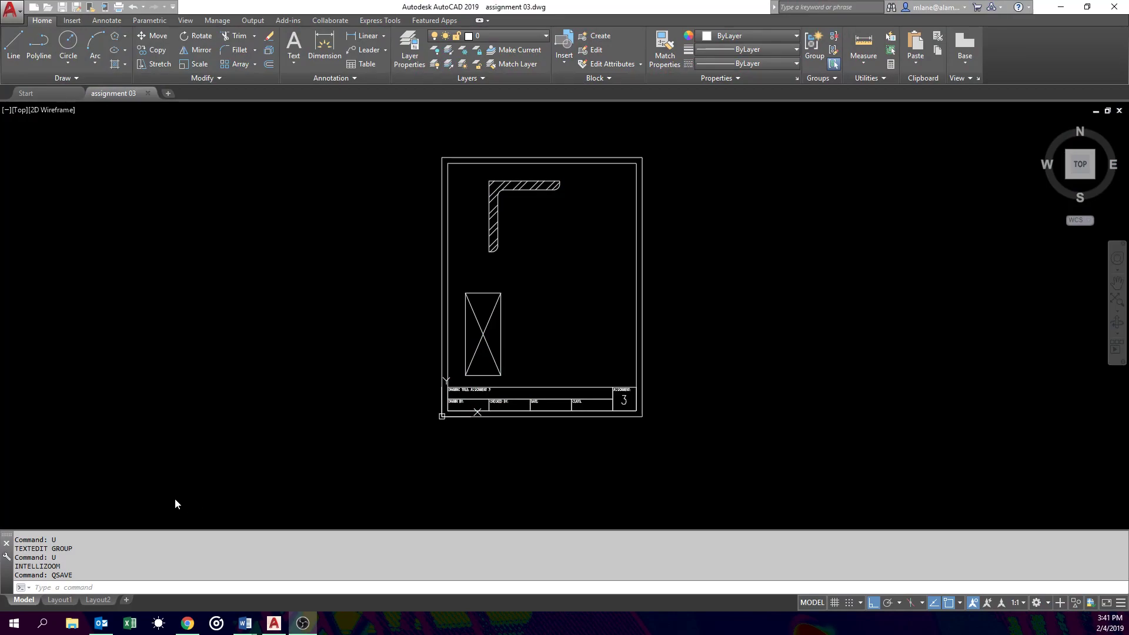
Step: Bring up the Word assignment document and arrange it side by side with a resized AutoCAD window
left_click(244, 623)
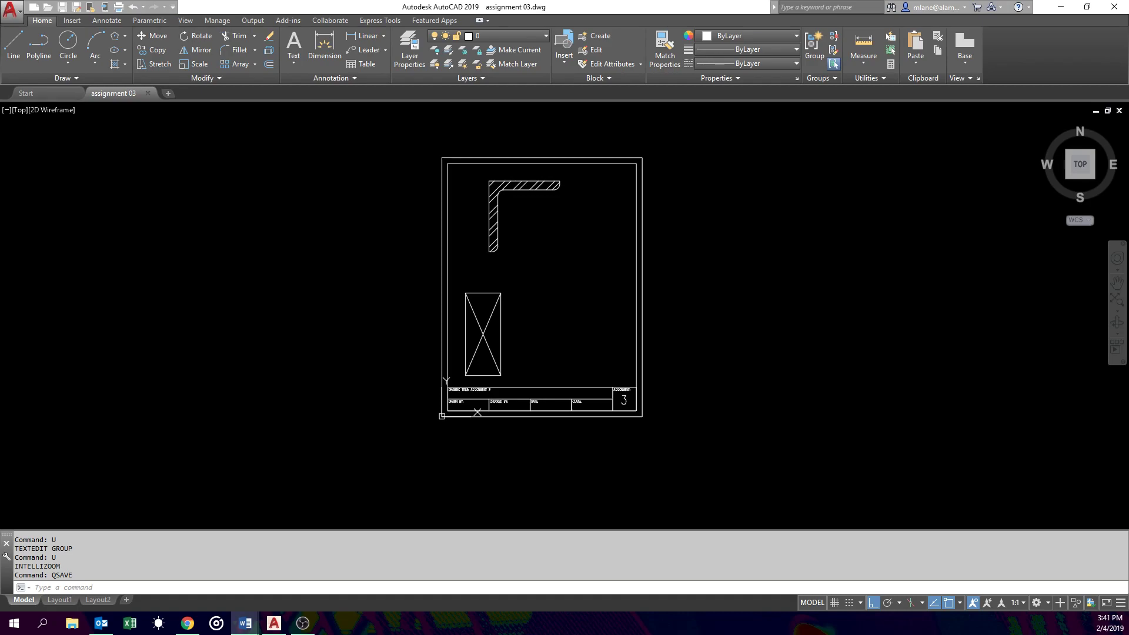
left_click(245, 624)
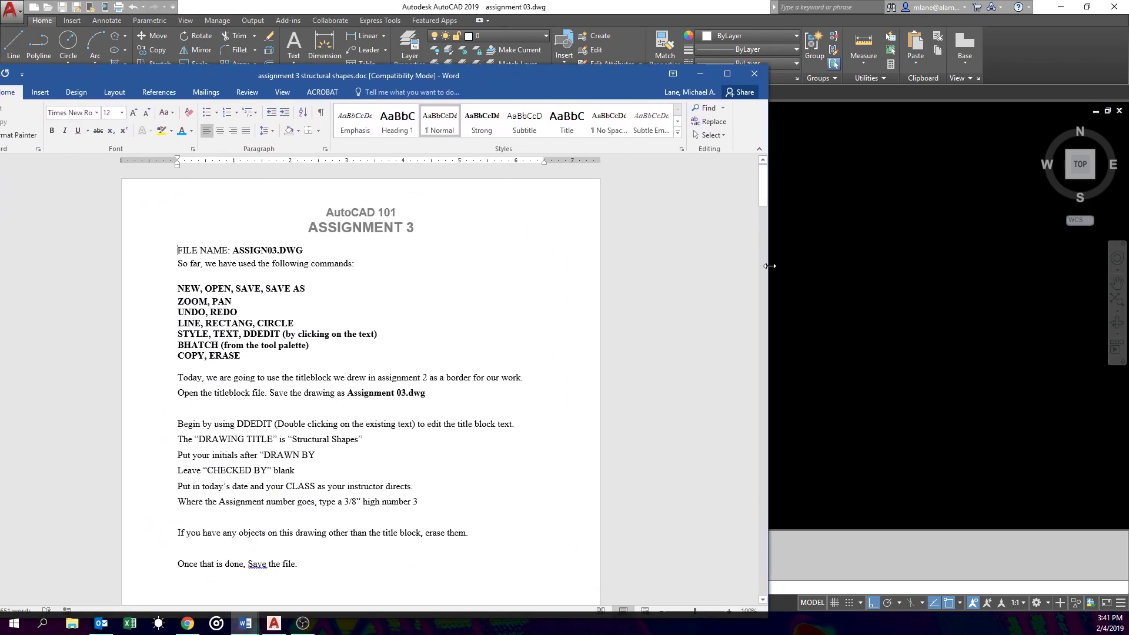
left_click_drag(770, 280, 498, 267)
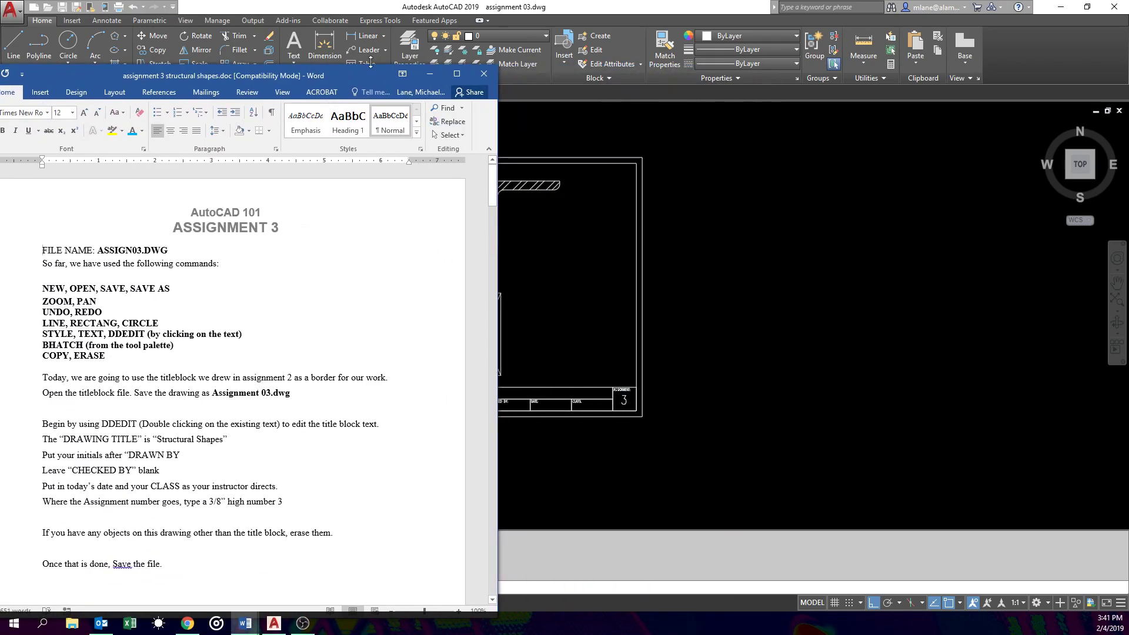
left_click_drag(331, 73, 386, 11)
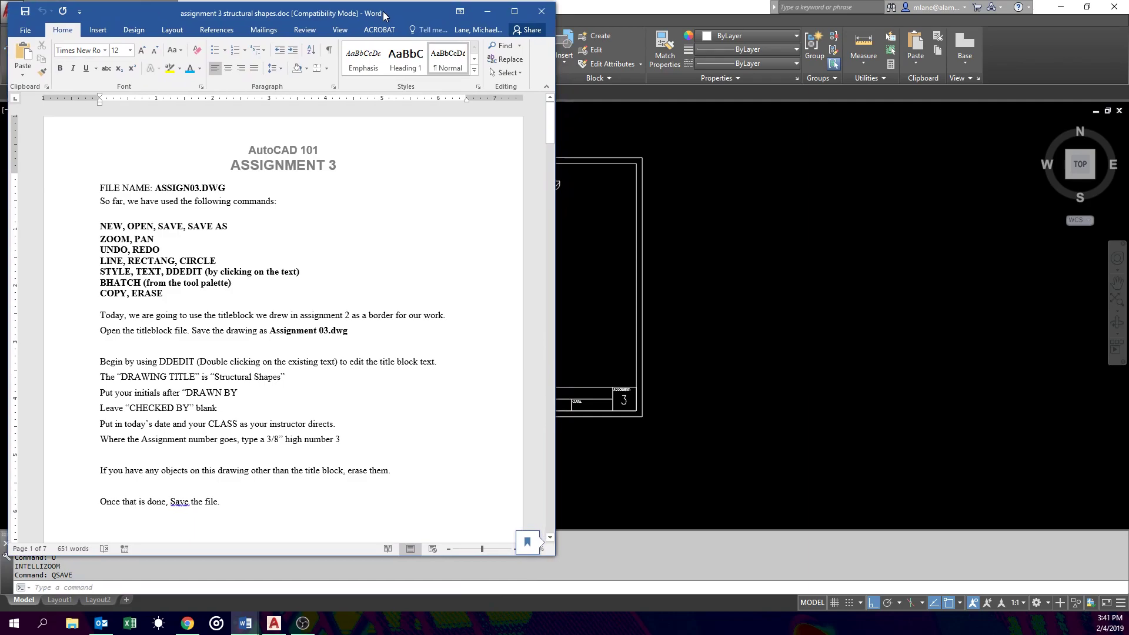
left_click(1087, 6)
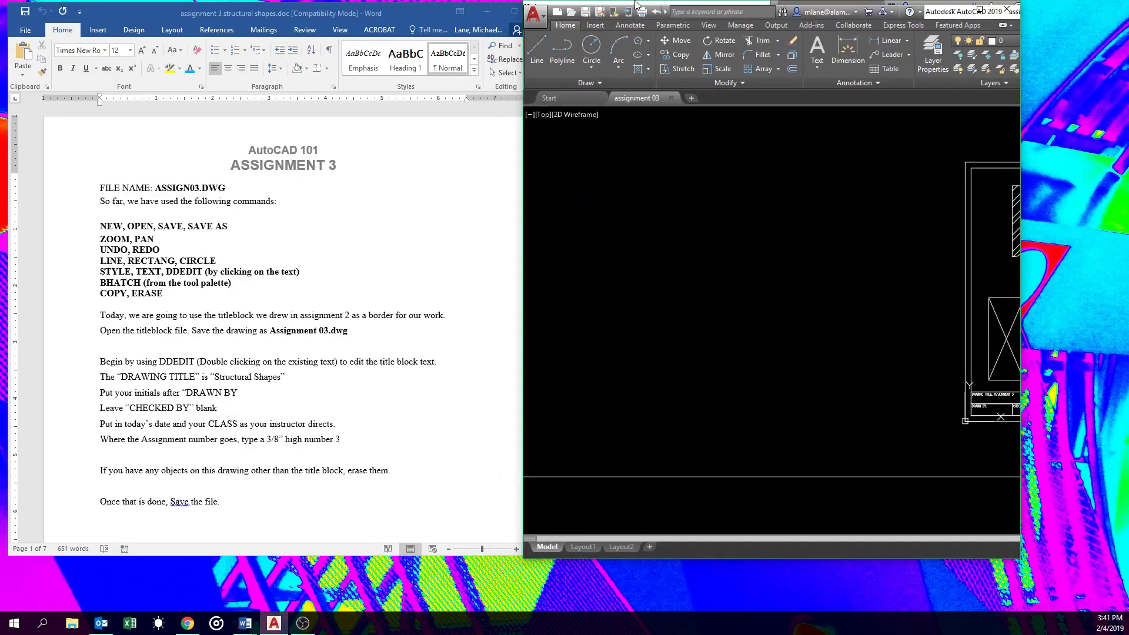
left_click_drag(623, 16, 716, 18)
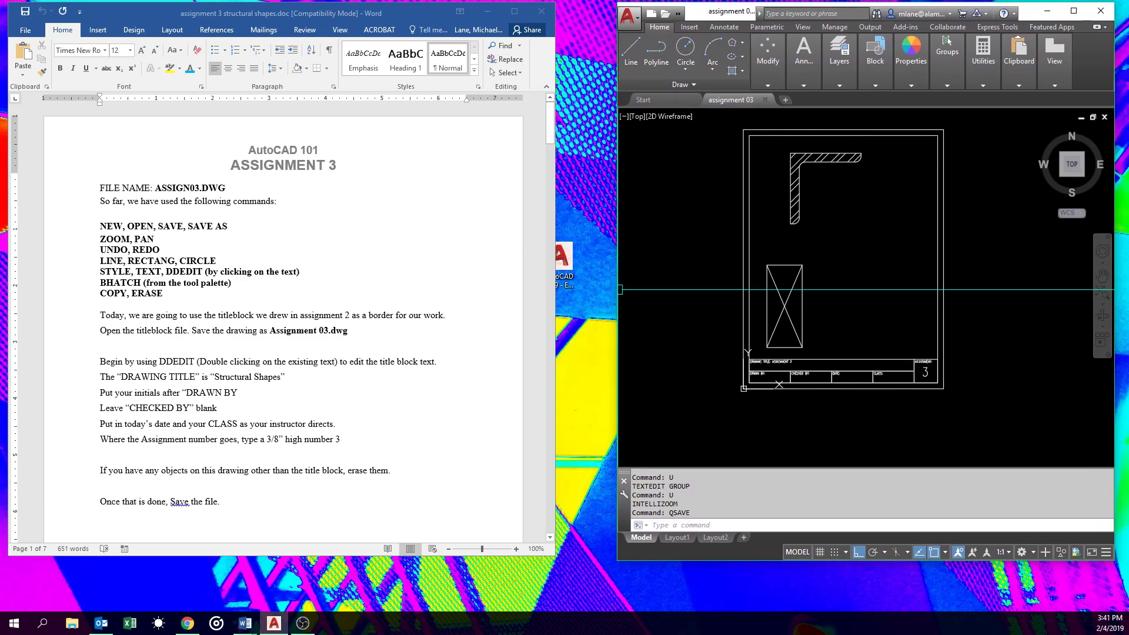
left_click_drag(616, 289, 559, 292)
Step: In the Word document's hexagon instructions, remove the @ prefix from all six polar coordinates and save the document
scroll(447, 269, "down", 10)
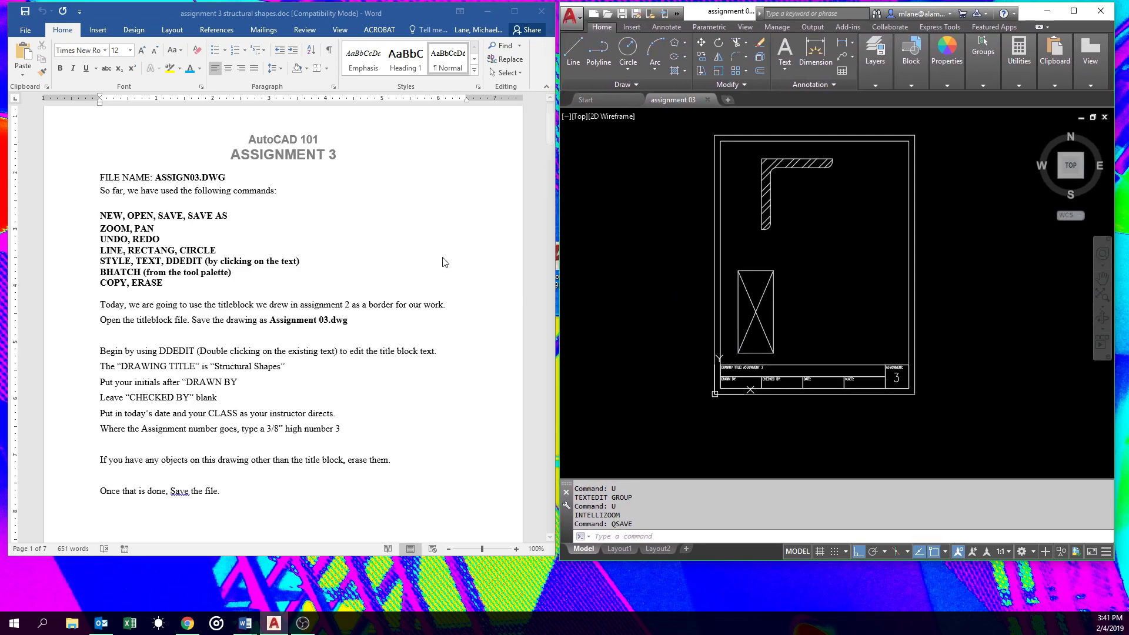
scroll(447, 269, "down", 20)
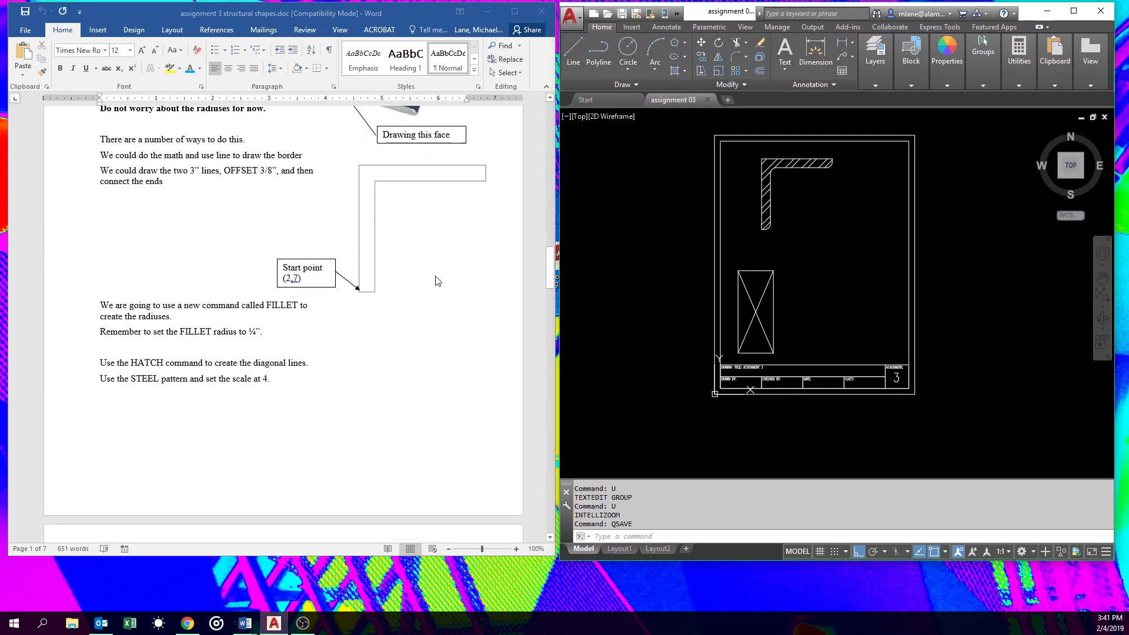
scroll(436, 281, "down", 4)
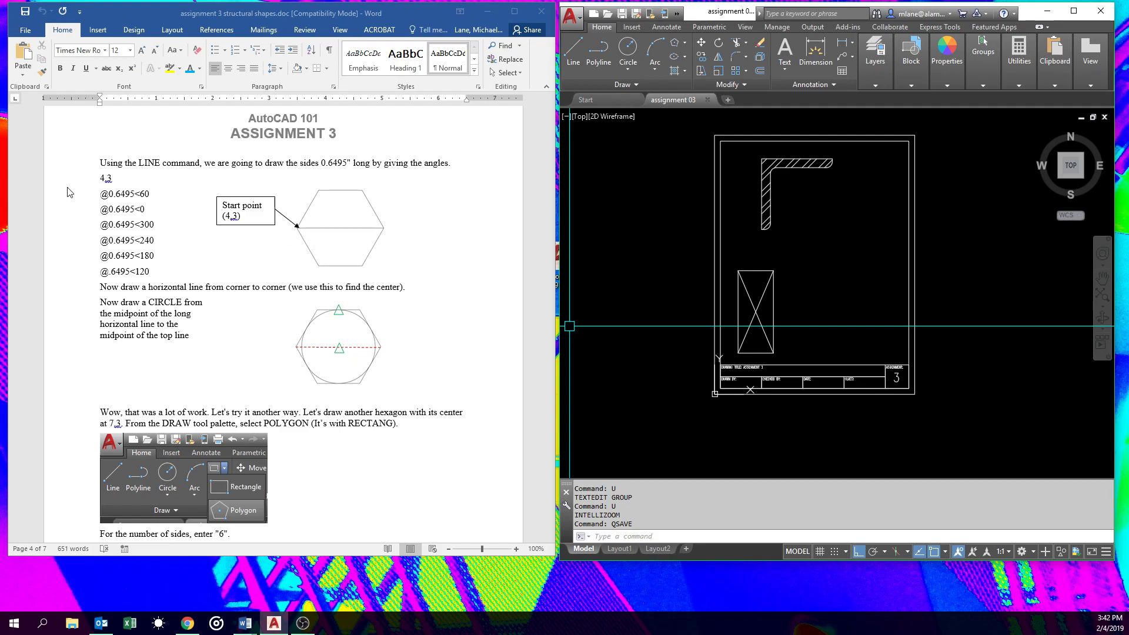
left_click(108, 193)
left_click_drag(109, 193, 103, 272)
key("Delete")
key("Delete")
key("Delete")
key("Delete")
key("Delete")
key("Delete")
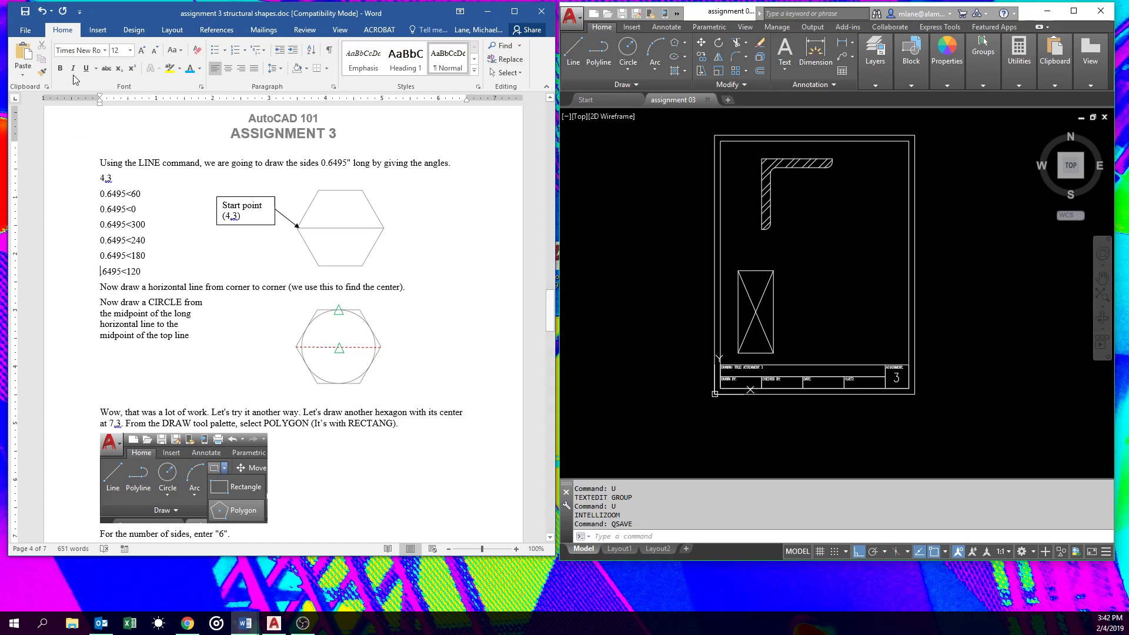
left_click(24, 30)
left_click(33, 134)
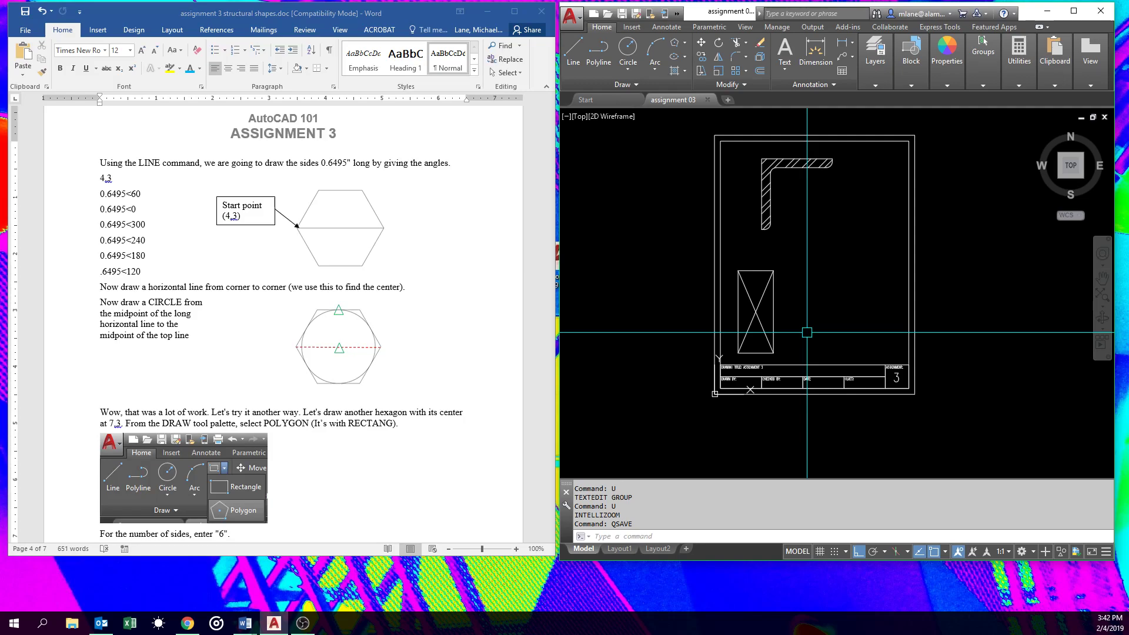
Step: In AutoCAD, start a line at 4,3 and draw the hexagon's first side .6495 long at 60 degrees
scroll(807, 333, "up", 4)
type("l")
key("Return")
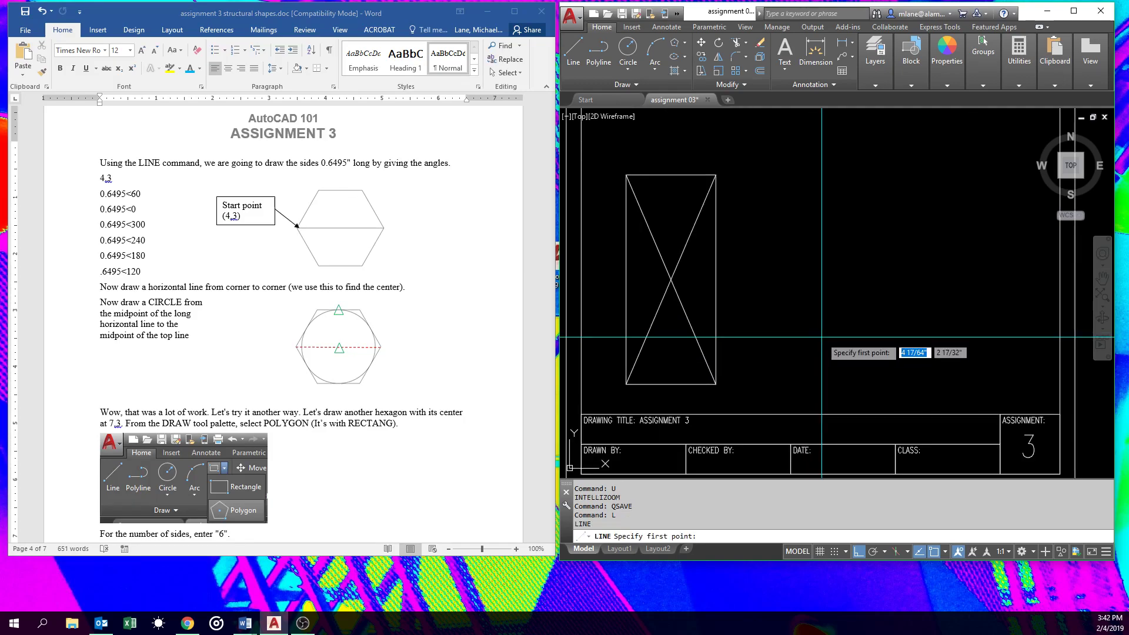
type("4,3")
key("Return")
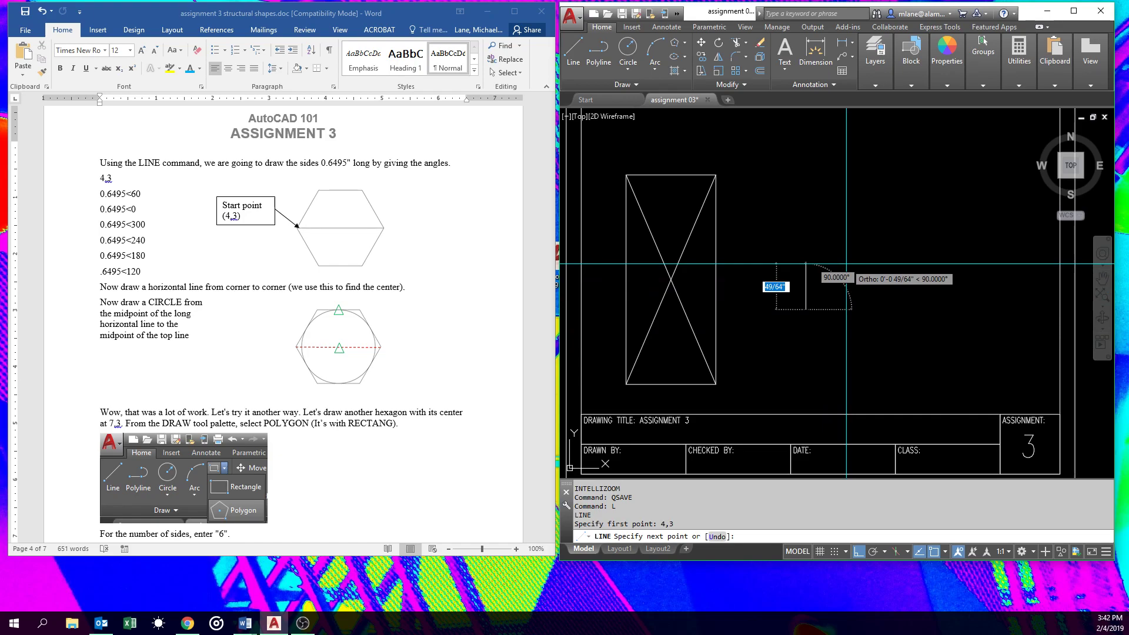
key("BackSpace")
type(".6495")
key("Tab")
type("60")
key("Return")
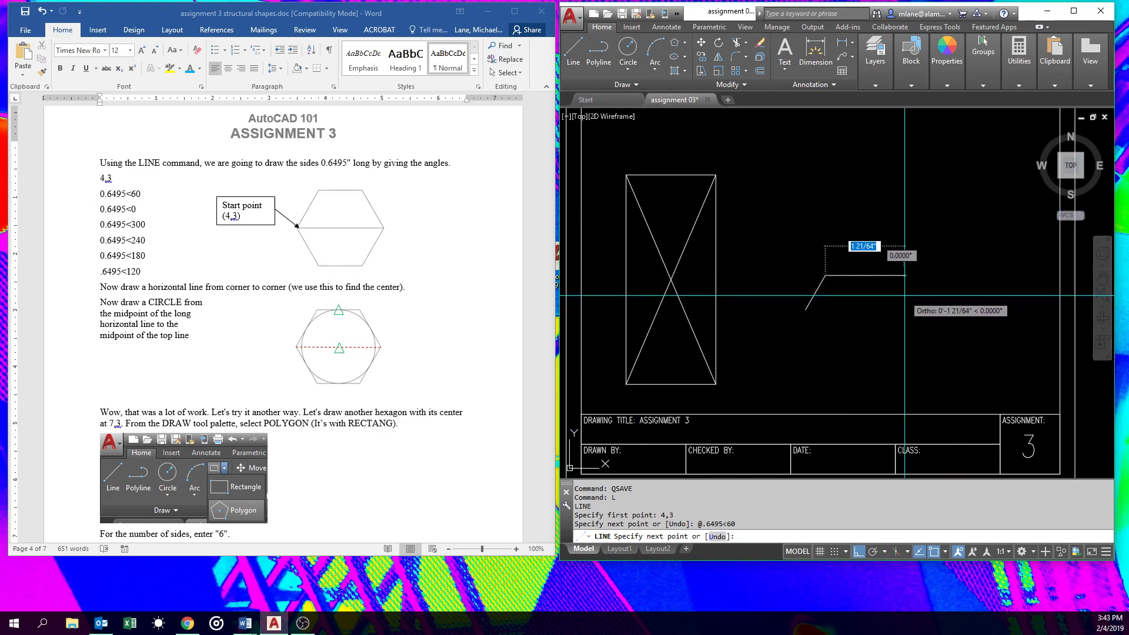
Step: Continue the hexagon with a .6495 horizontal side to the right and a .6495 side at 300 degrees
type(".6")
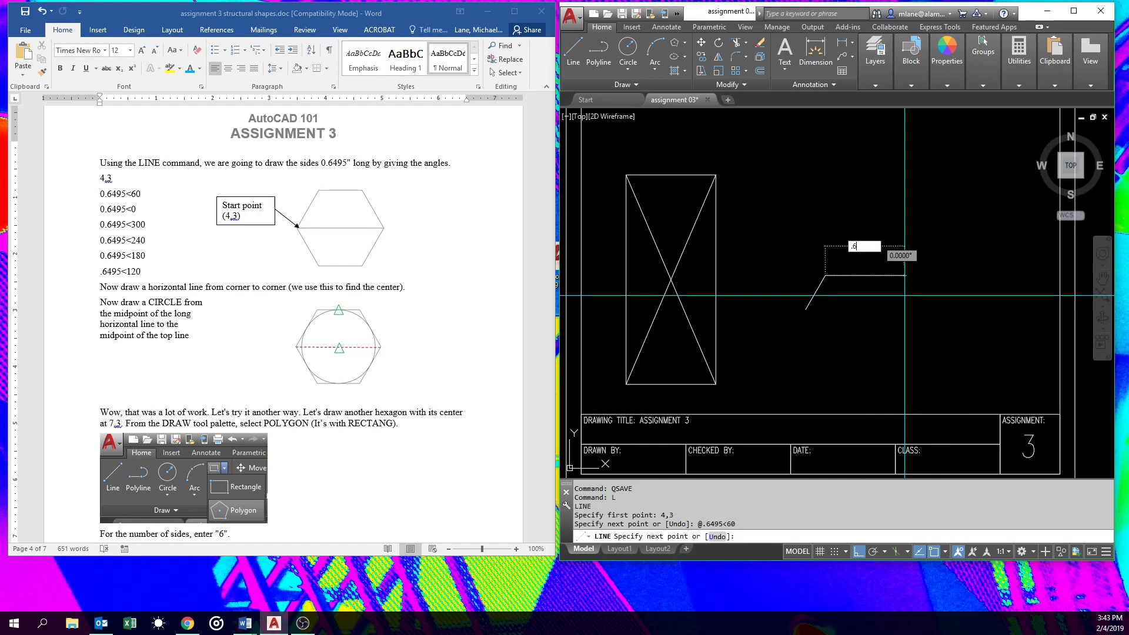
type("495")
key("Return")
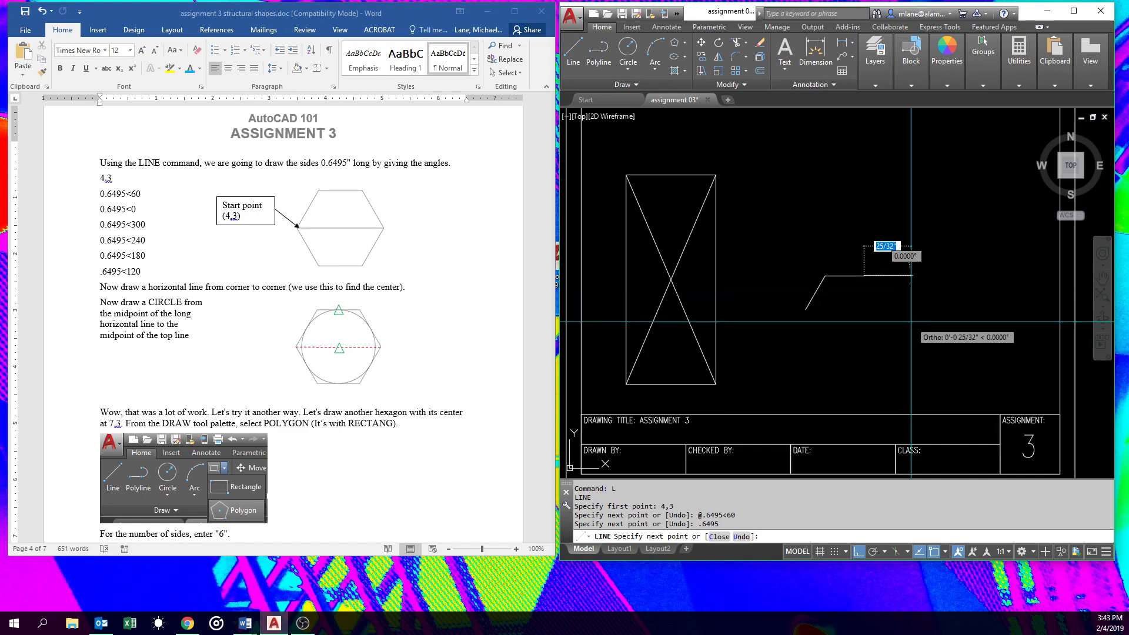
type(".")
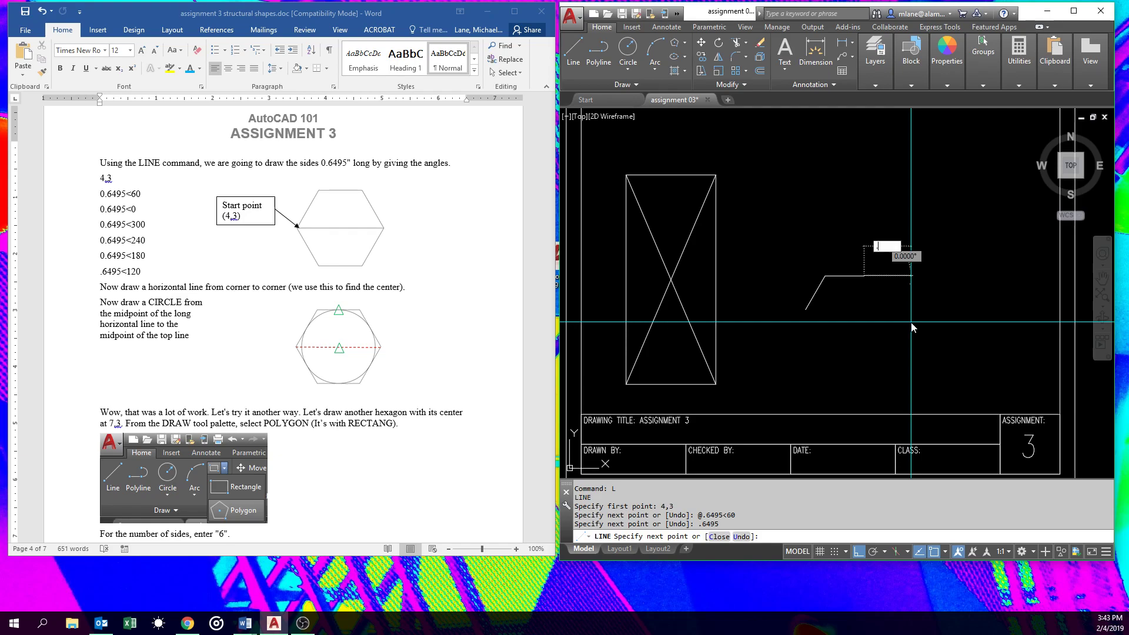
type("6495<300")
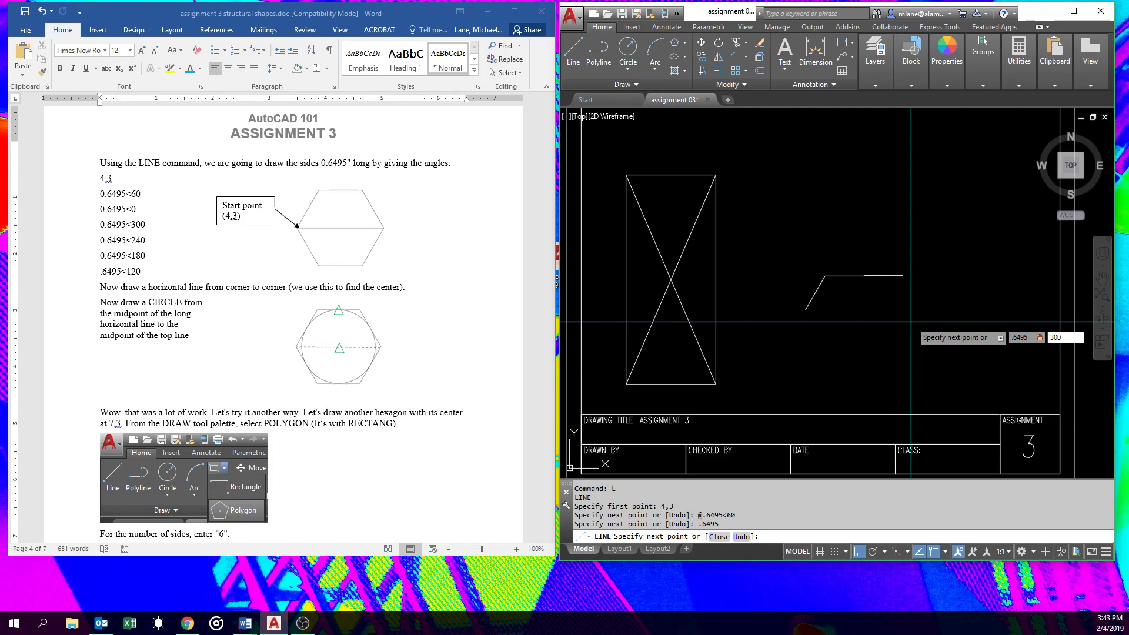
key("Return")
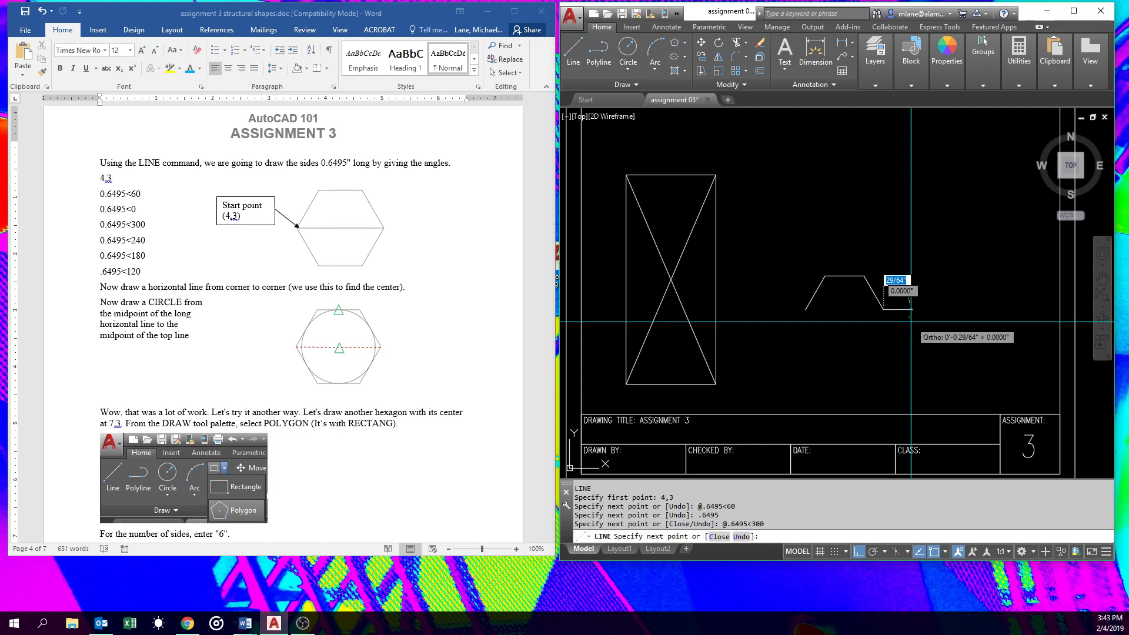
Step: Add a .6495 side at 240 degrees and a .6495 side at 180 degrees, and close the hexagon
type(".6495")
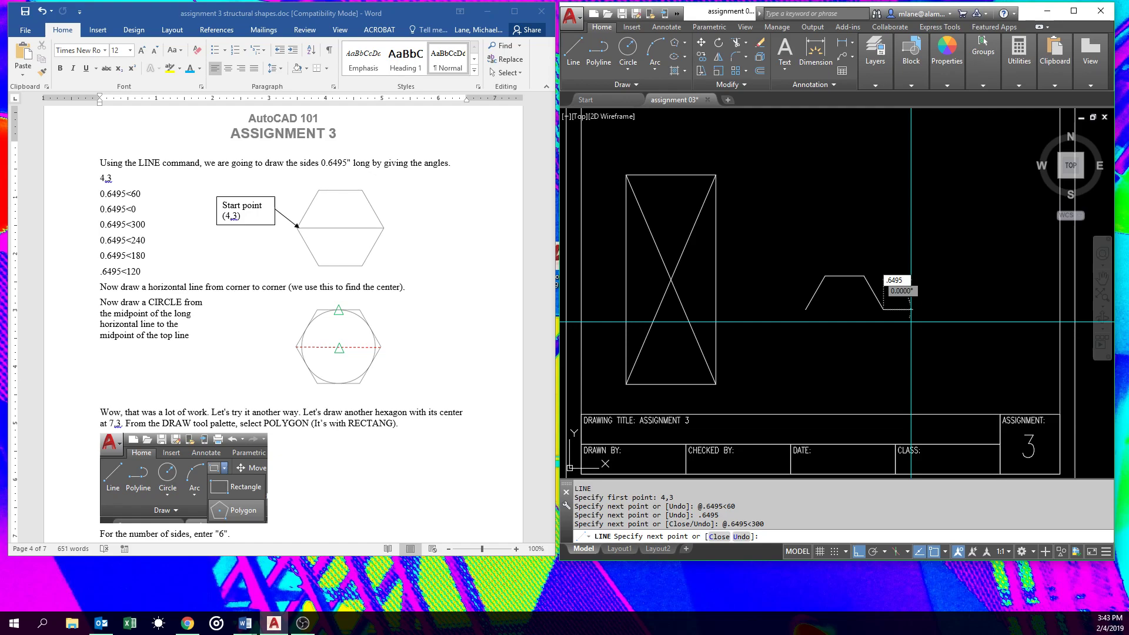
type("<240")
key("Return")
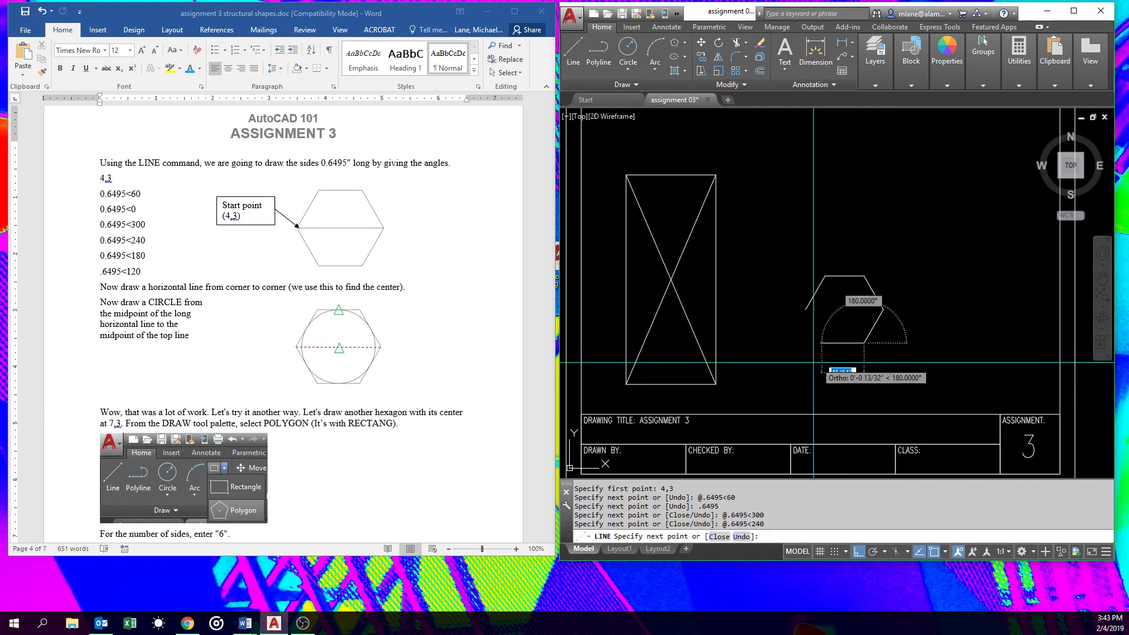
type(".6495")
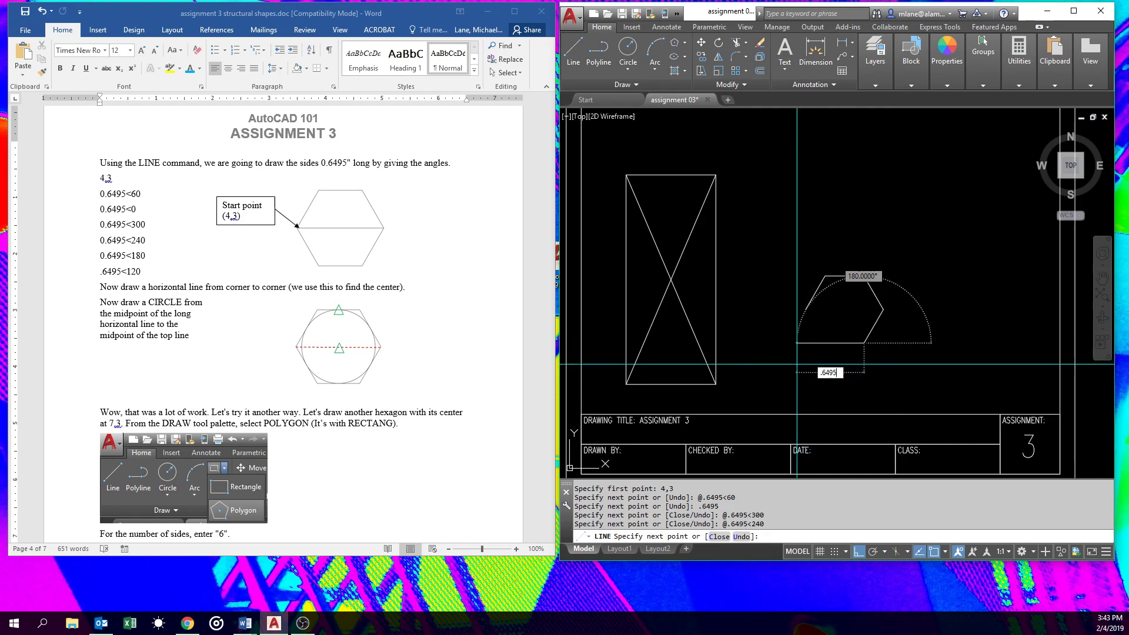
key("Return")
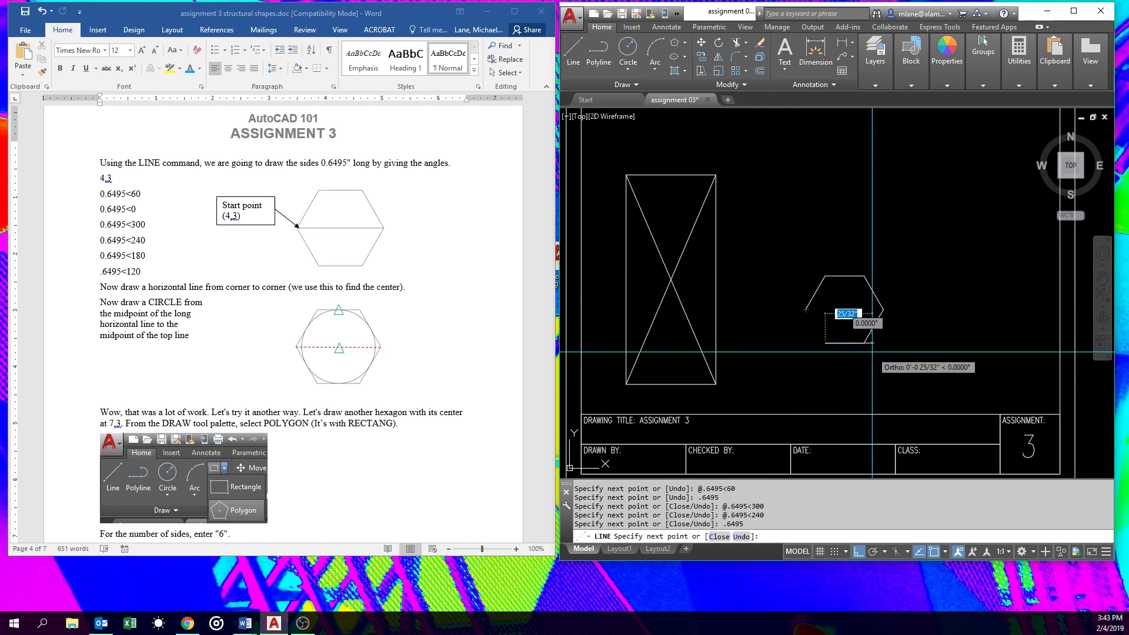
type("c")
key("Return")
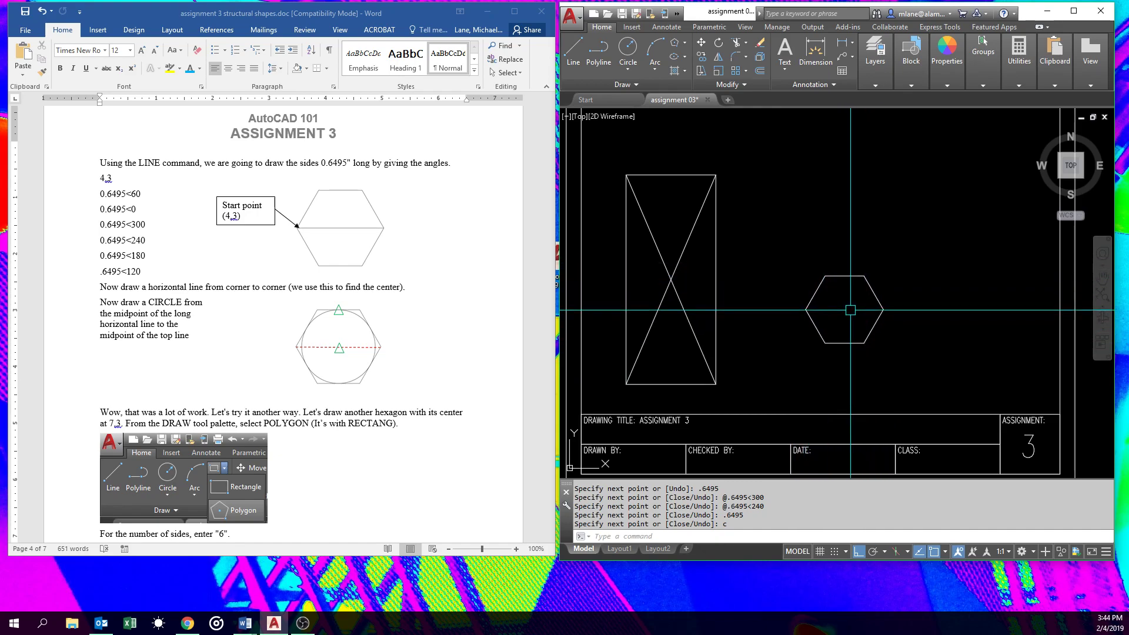
Step: Draw a horizontal line between the hexagon's left and right corners
type("L")
key("Return")
left_click(810, 312)
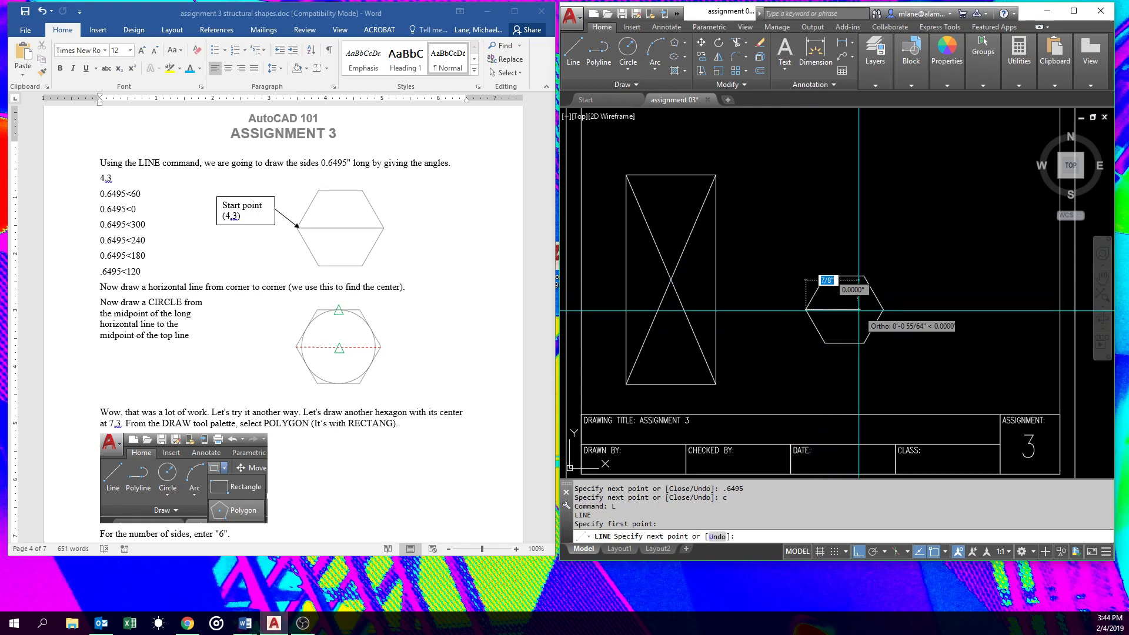
left_click(883, 308)
key("Return")
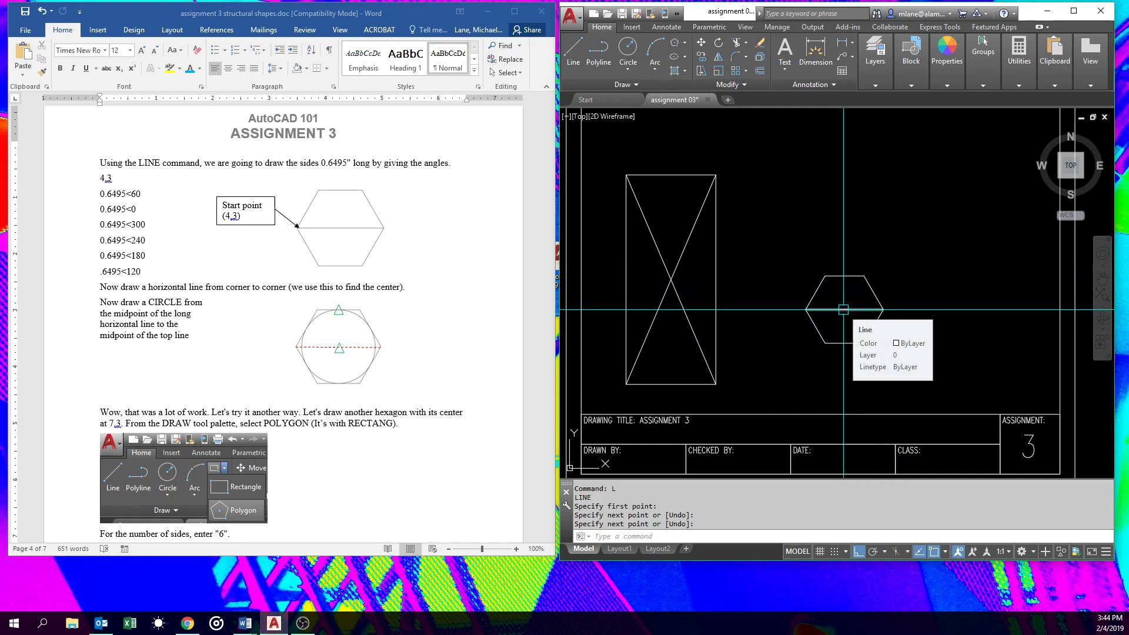
Step: Draw a circle from the horizontal line's midpoint to the midpoint of the hexagon's top side, and erase the horizontal line
type("C")
key("Return")
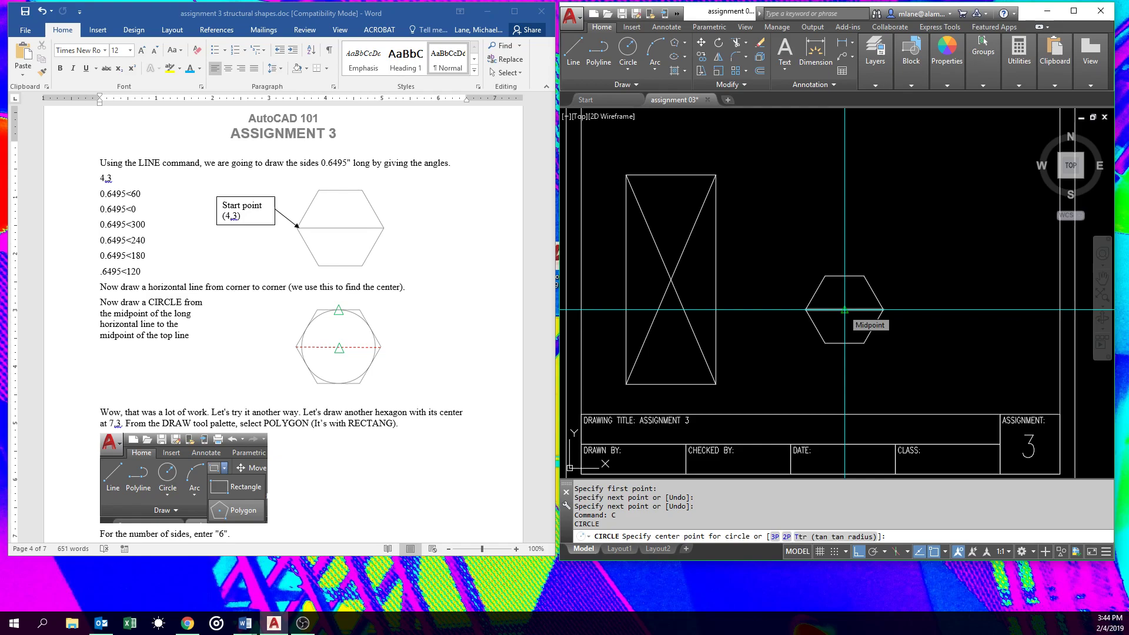
left_click(845, 310)
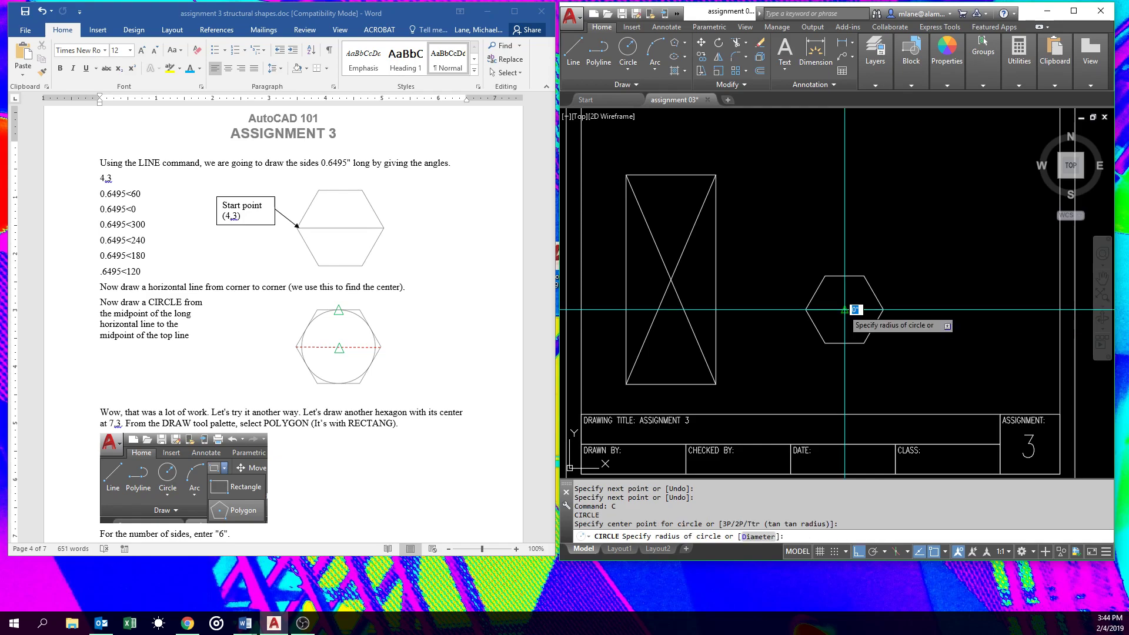
left_click(844, 276)
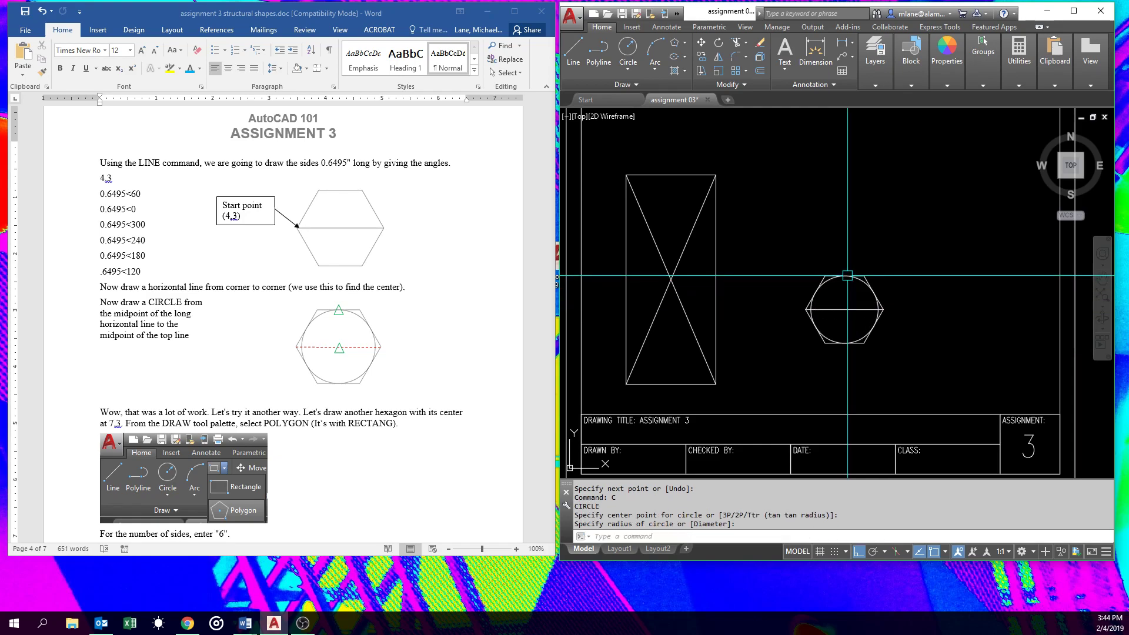
left_click(853, 310)
key("Delete")
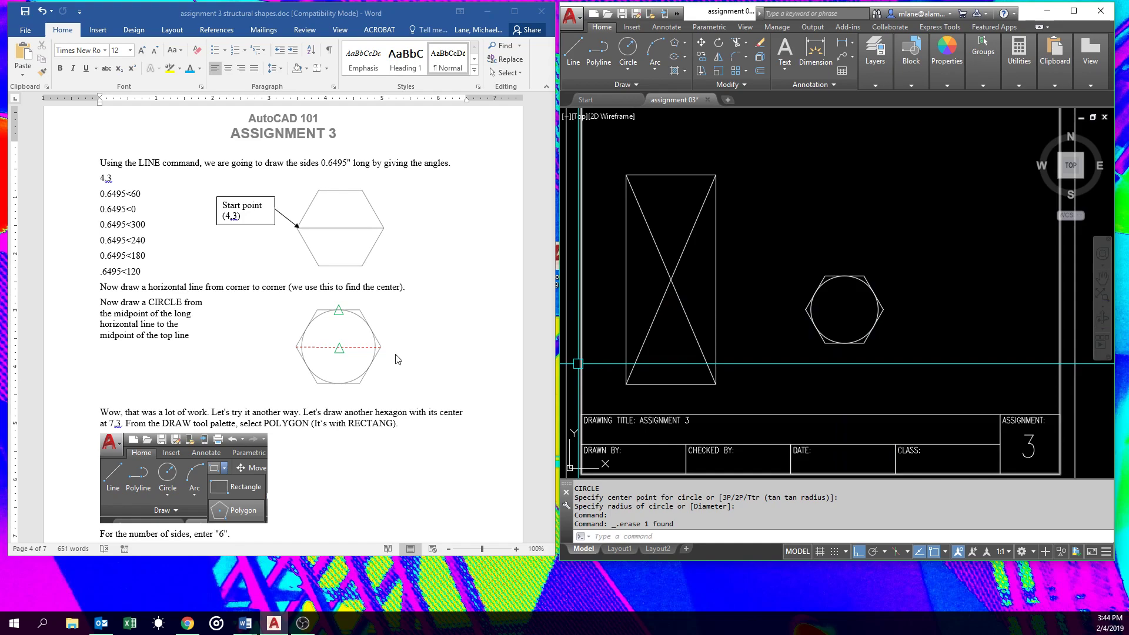
Step: Start a six-sided polygon with its center at 7,3
left_click(686, 43)
left_click(704, 62)
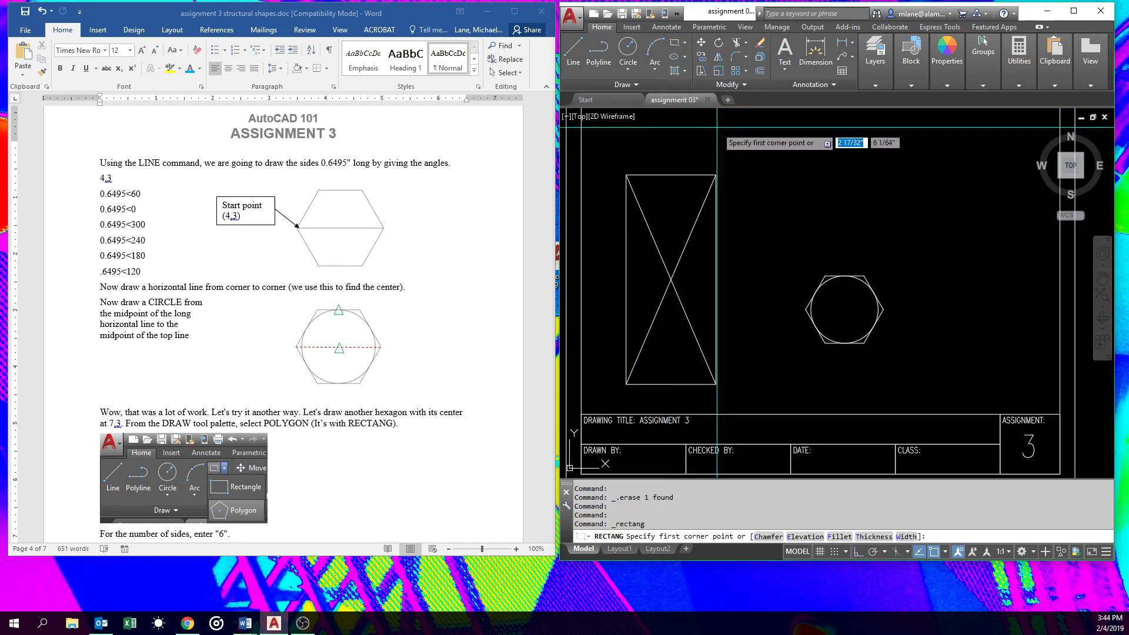
left_click(685, 42)
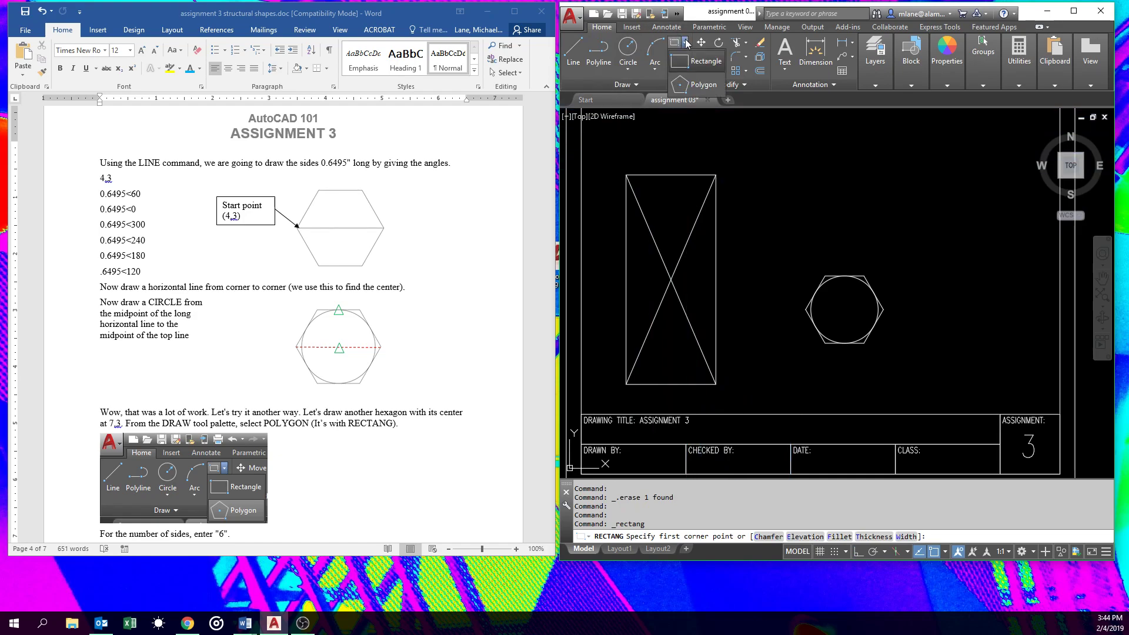
left_click(700, 86)
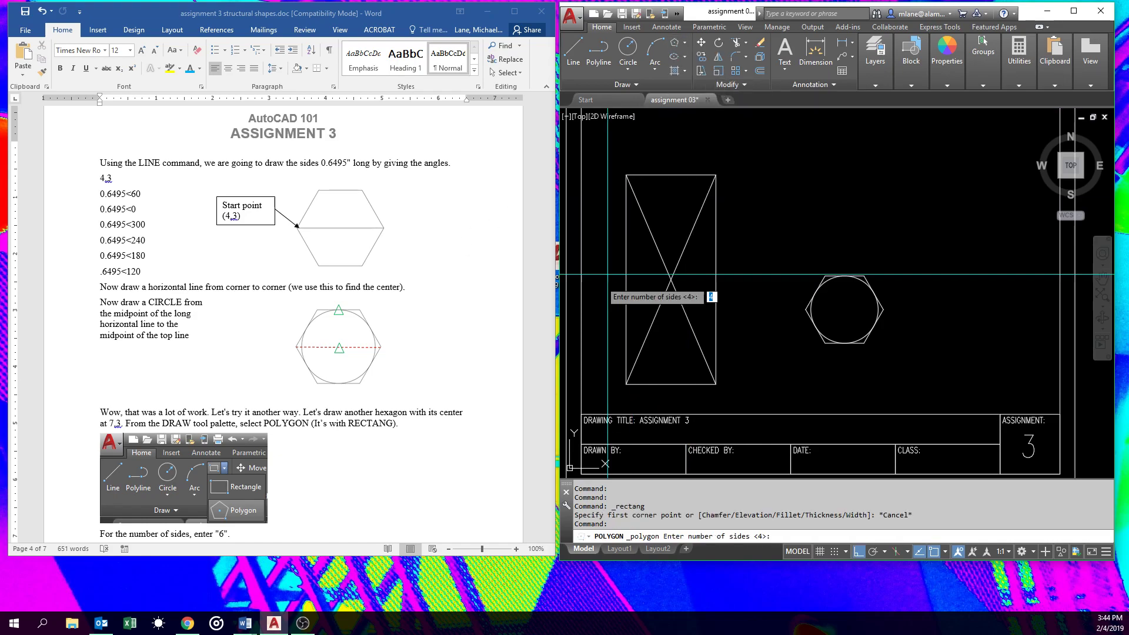
scroll(442, 380, "down", 7)
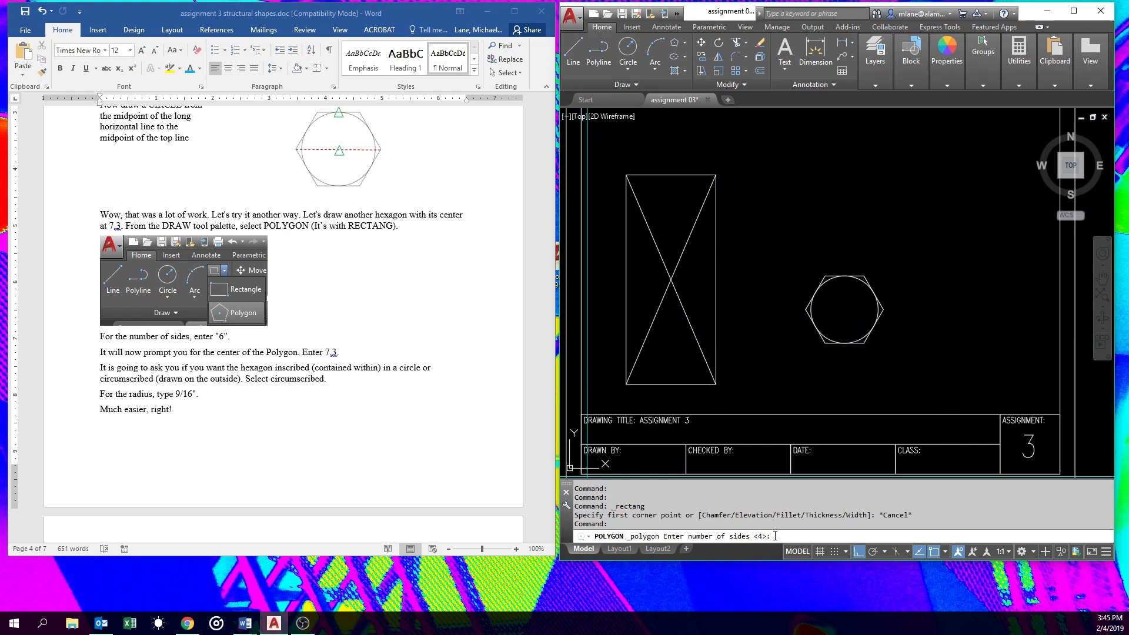
type("6")
key("Return")
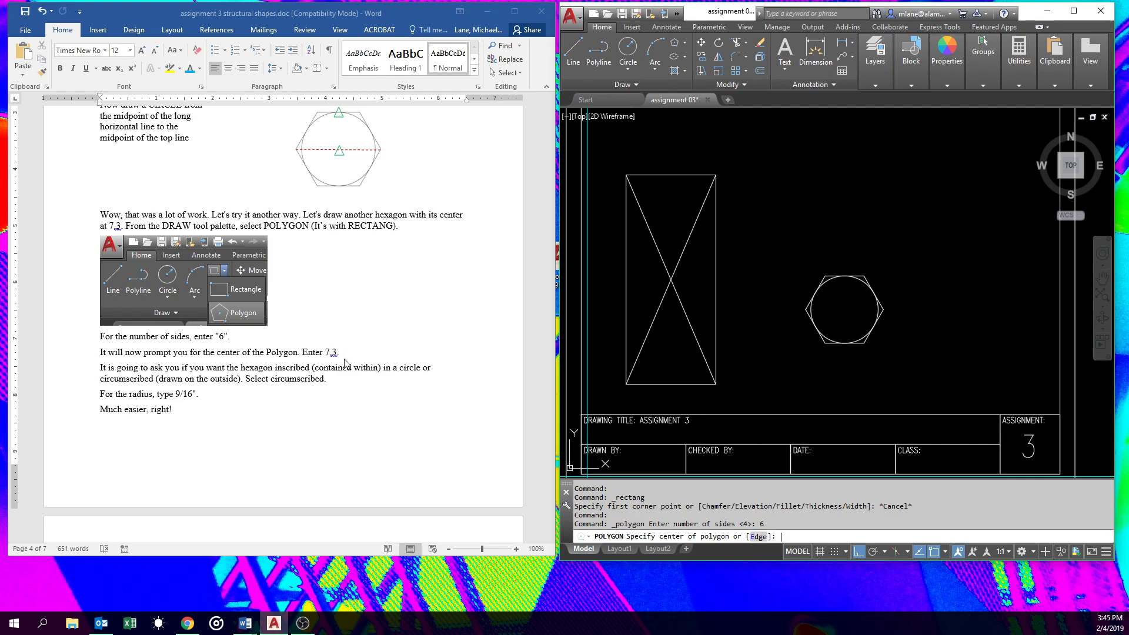
type("7,3")
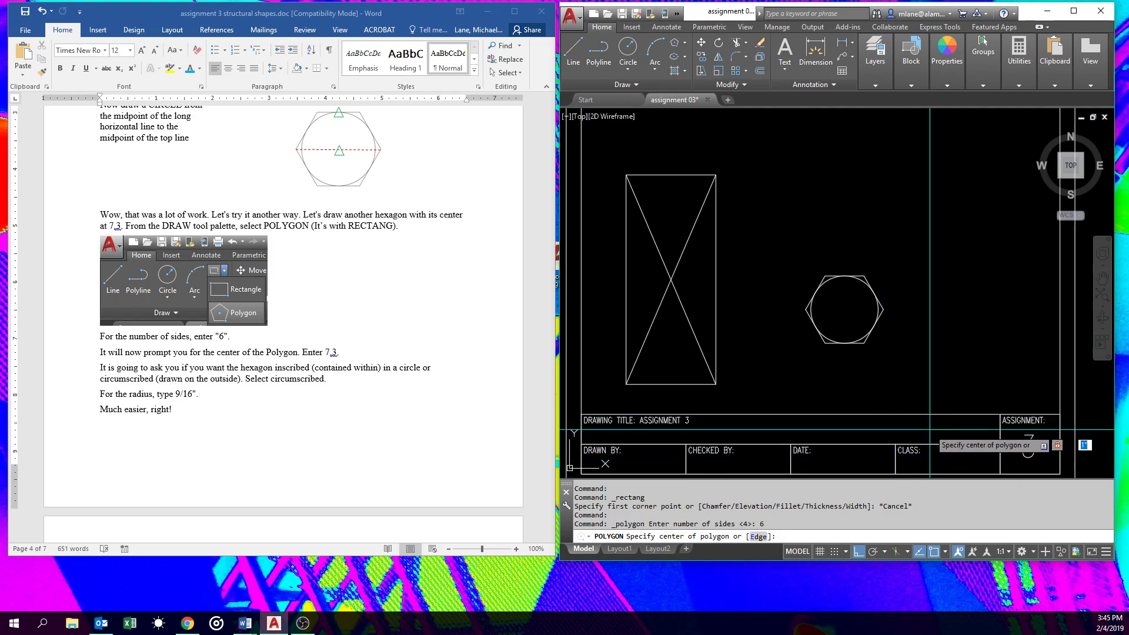
key("Return")
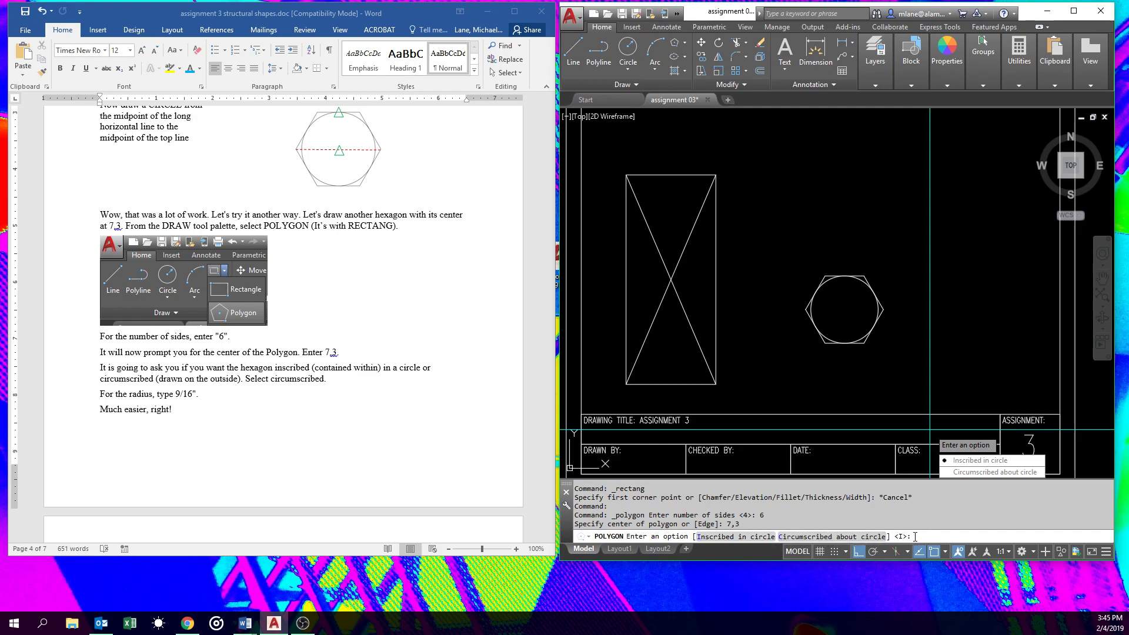
Step: Make the polygon circumscribed about a circle with a radius of 9/16
type("c")
key("Return")
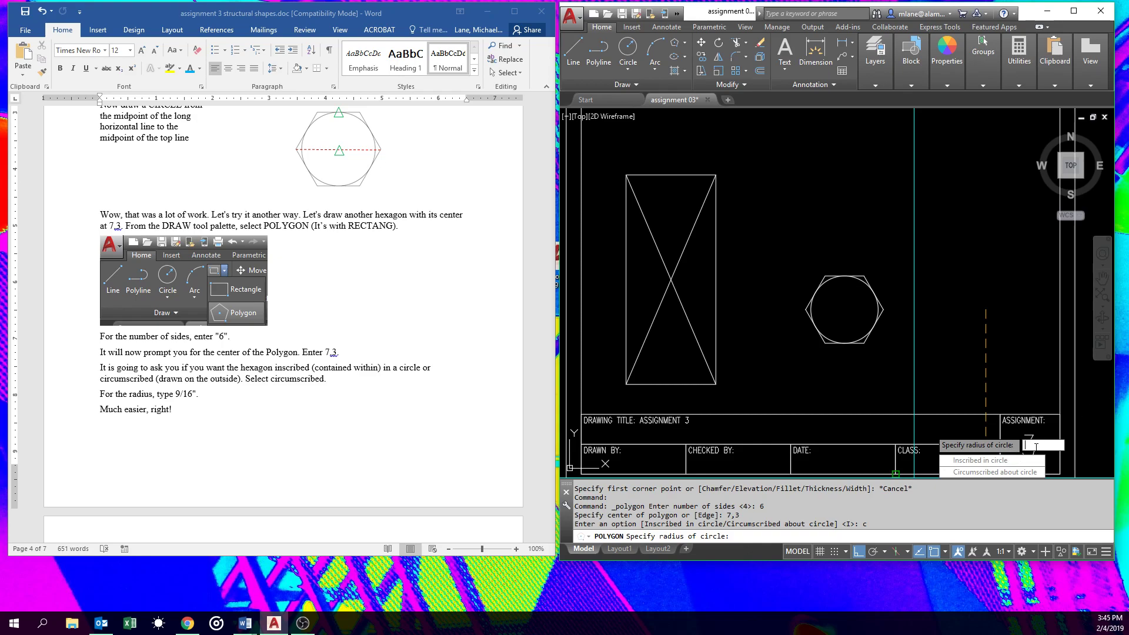
type("9/16")
key("Return")
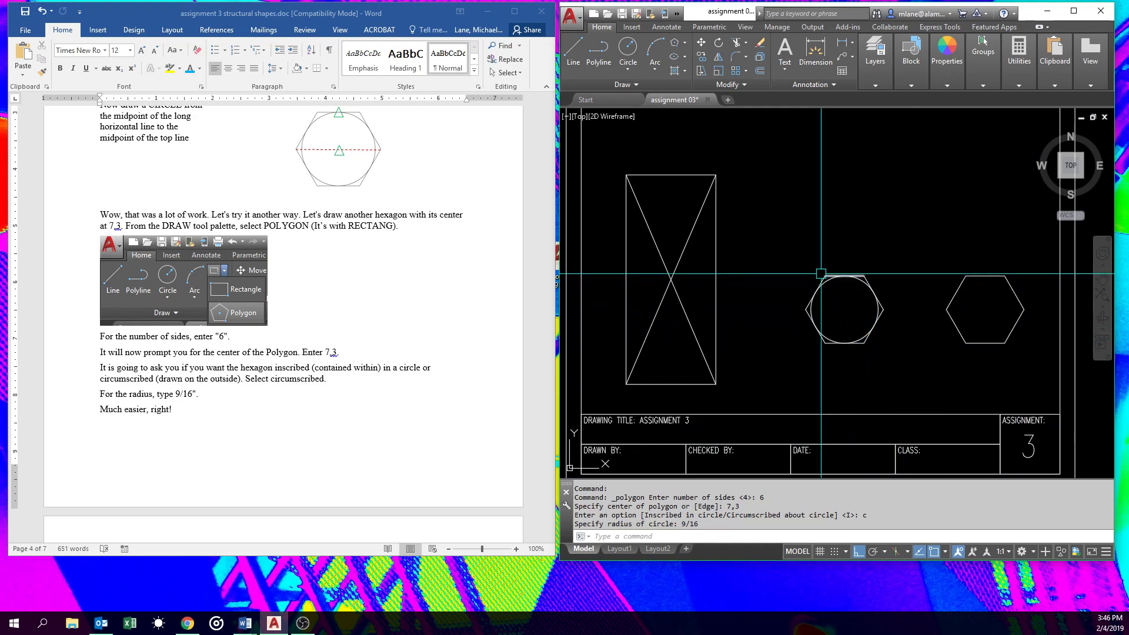
Step: Select sides of the line-drawn hexagon, the polygon hexagon and the rectangle to compare separate lines with single objects
scroll(821, 274, "up", 6)
left_click(832, 290)
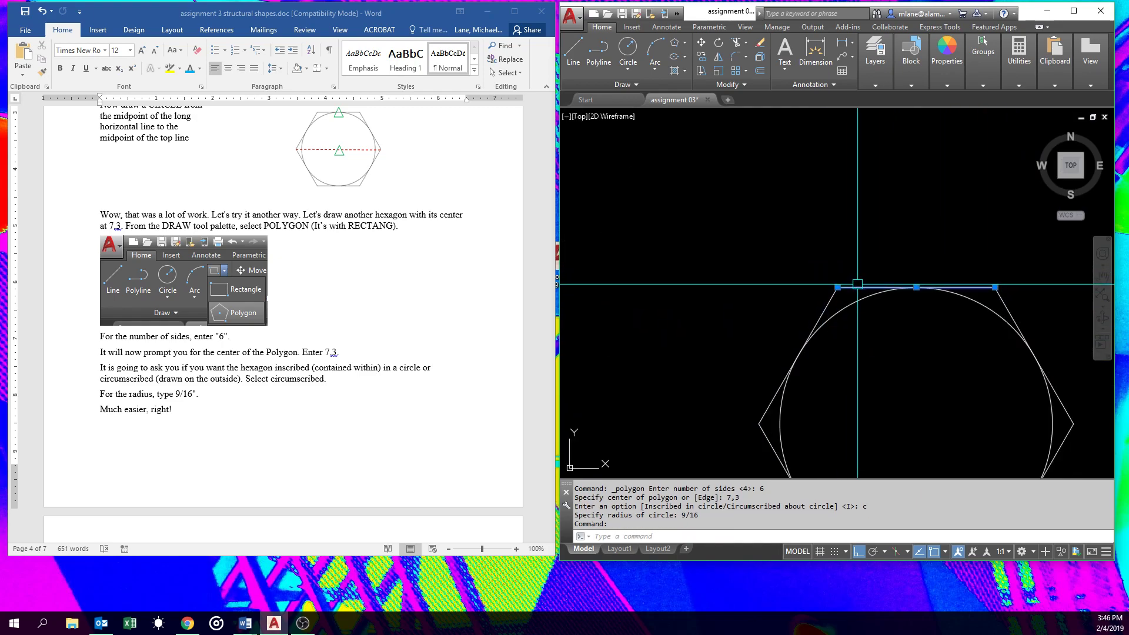
scroll(825, 299, "down", 10)
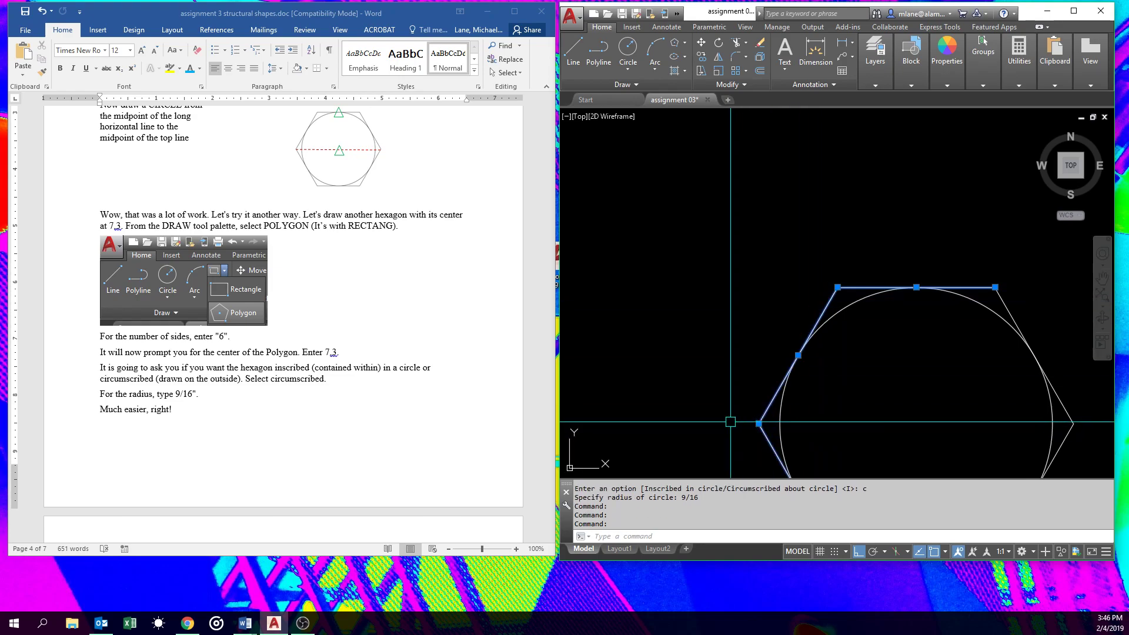
key("Escape")
scroll(789, 397, "up", 4)
left_click(792, 404)
scroll(793, 404, "down", 2)
left_click(626, 365)
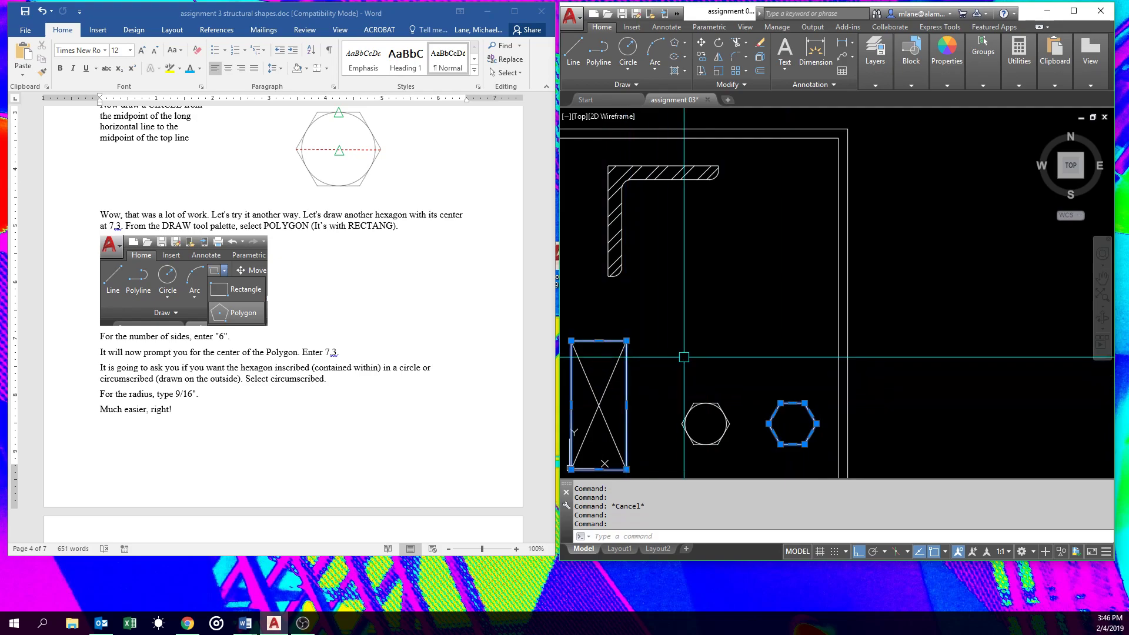
key("Escape")
Step: Try to move the polygon hexagon as a single object
type("m")
key("Return")
left_click(799, 401)
key("Return")
left_click(798, 353)
key("Escape")
Step: Try to move the line-drawn hexagon by selecting its upper sides one after another
key("Return")
scroll(724, 403, "up", 2)
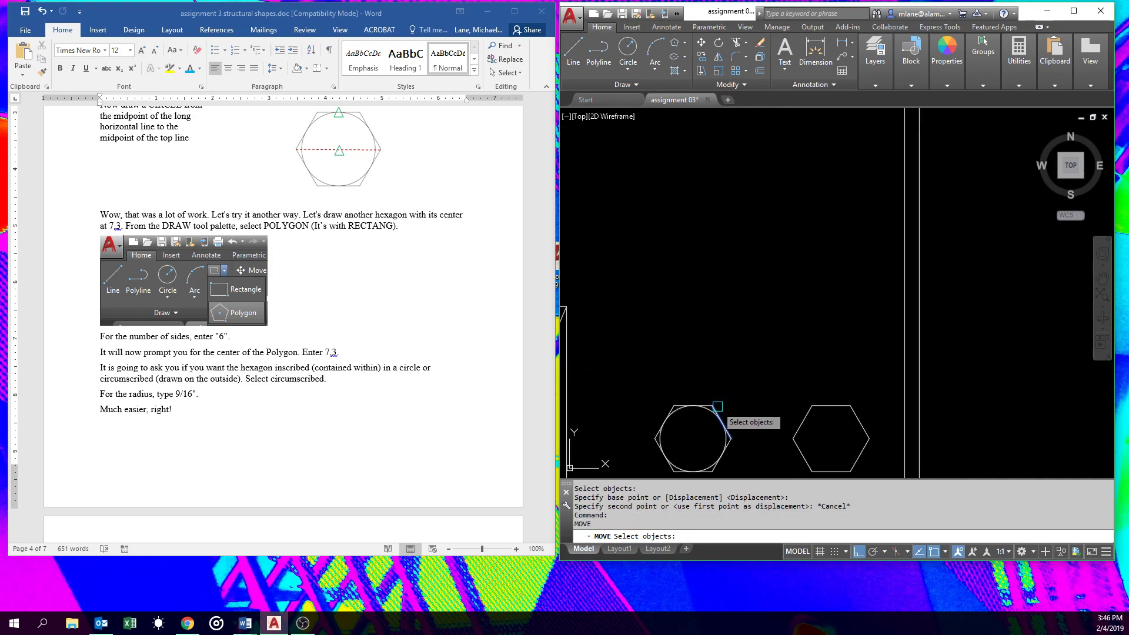
left_click(717, 406)
scroll(675, 399, "up", 2)
left_click(663, 414)
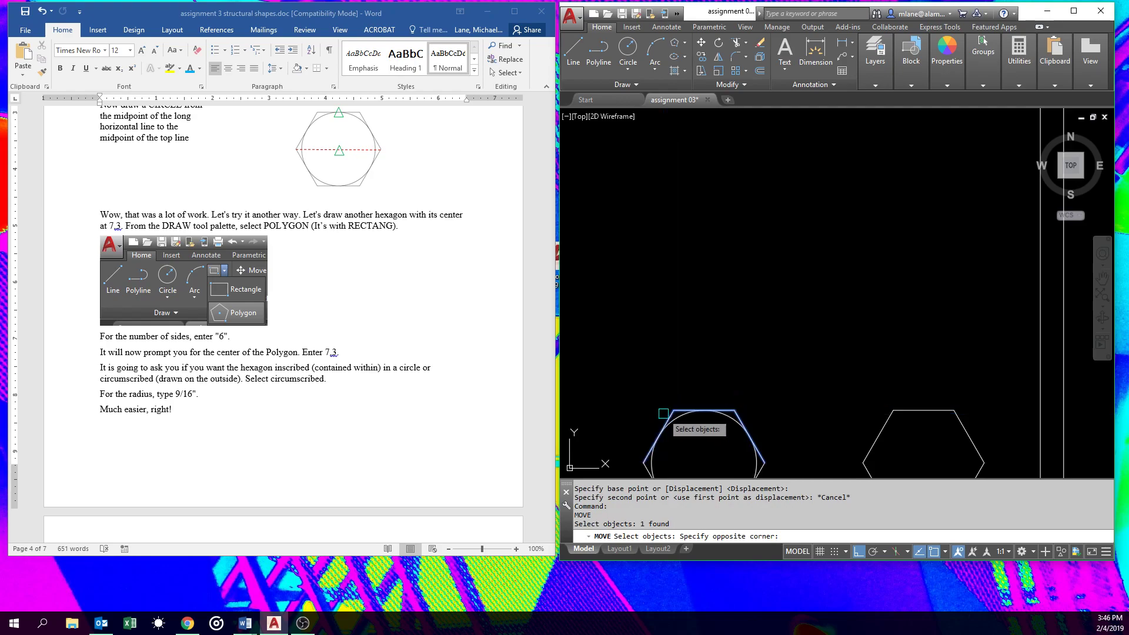
scroll(657, 390, "down", 3)
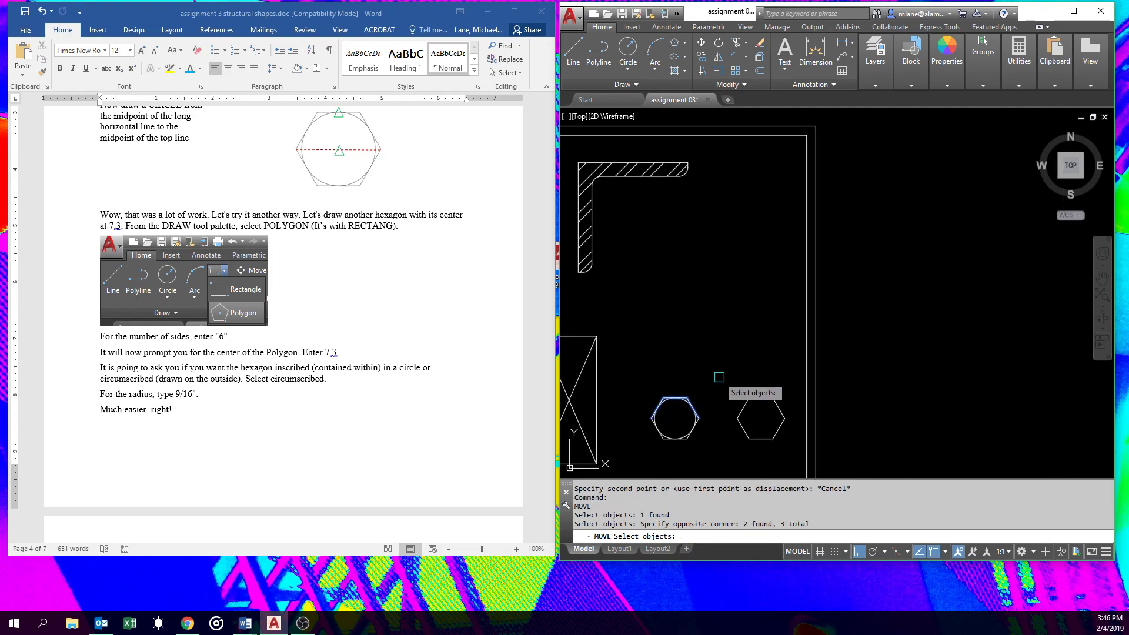
key("Escape")
Step: Stretch the shared upper-right corner of the rectangle and its diagonal outward, and undo the stretch
middle_click_drag(720, 377, 812, 338)
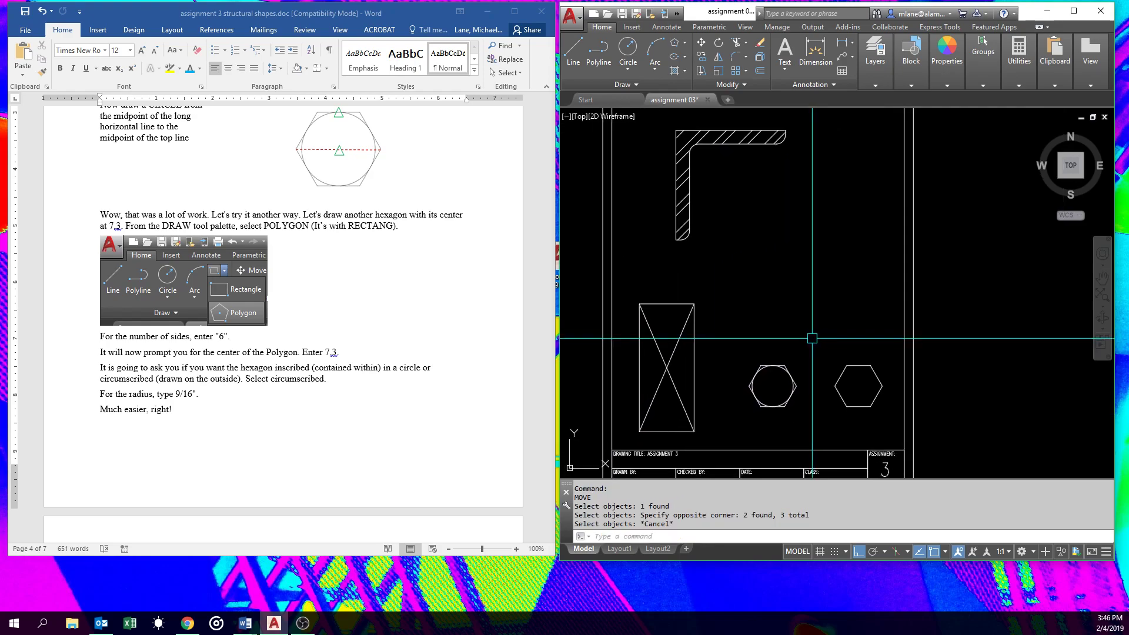
scroll(852, 359, "up", 4)
scroll(854, 353, "down", 2)
scroll(836, 311, "down", 4)
scroll(838, 311, "up", 2)
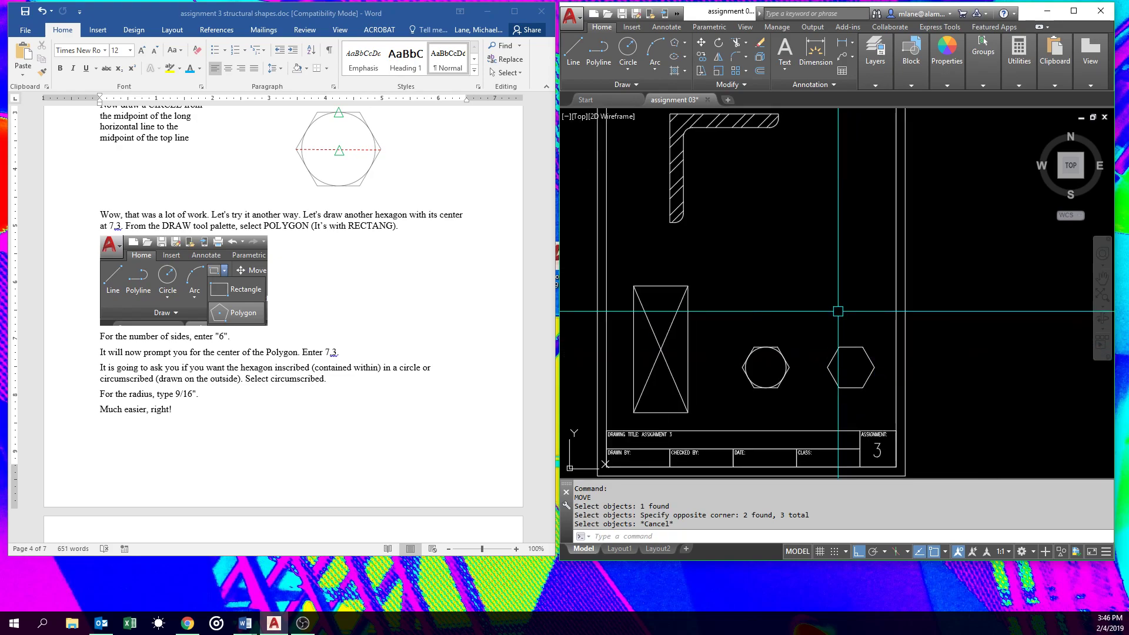
left_click(688, 338)
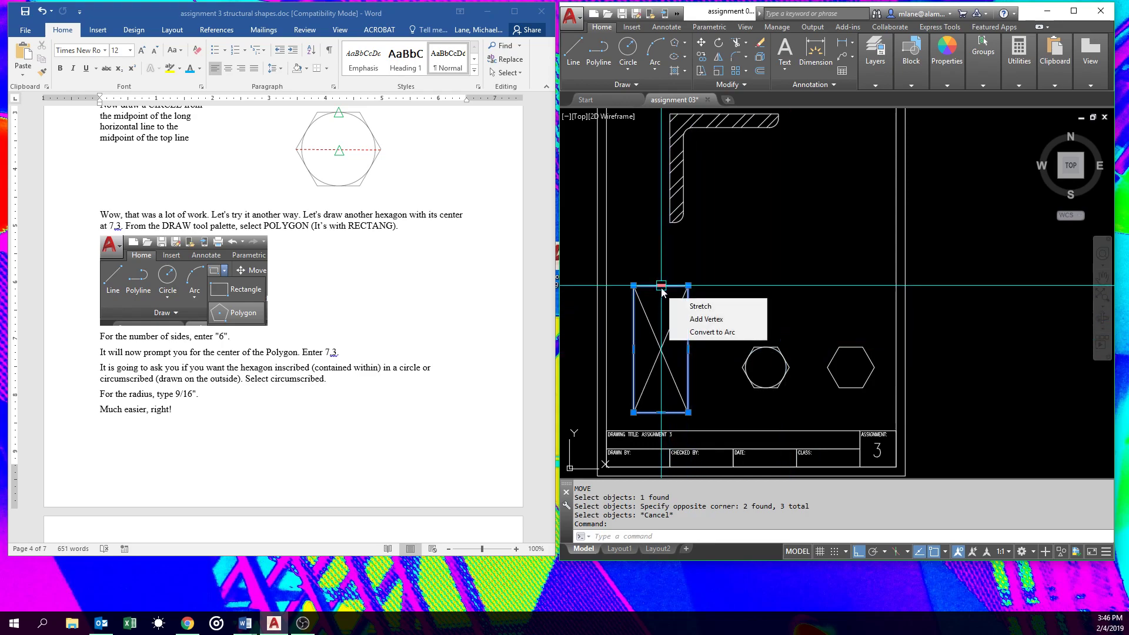
mouse_move(688, 286)
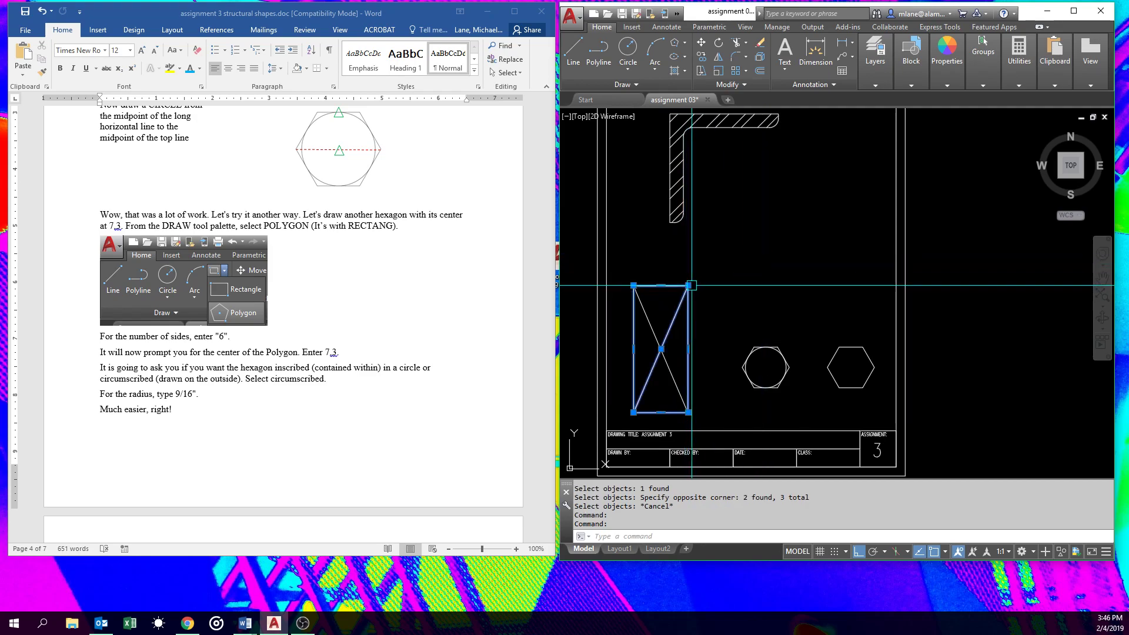
left_click(689, 286)
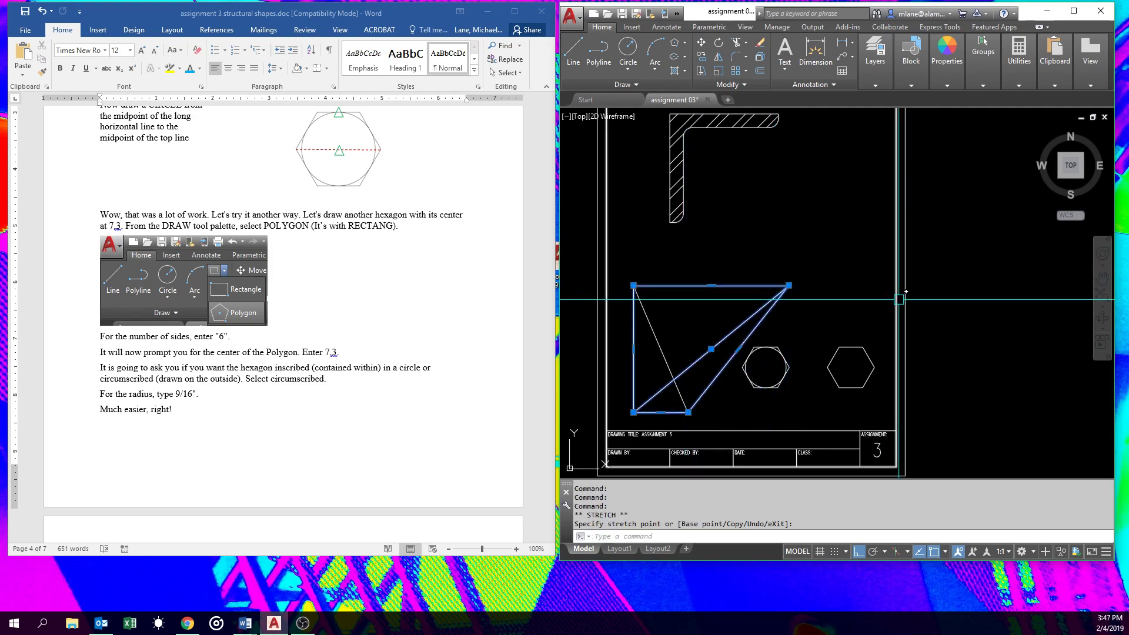
left_click(796, 298)
type("u")
key("Return")
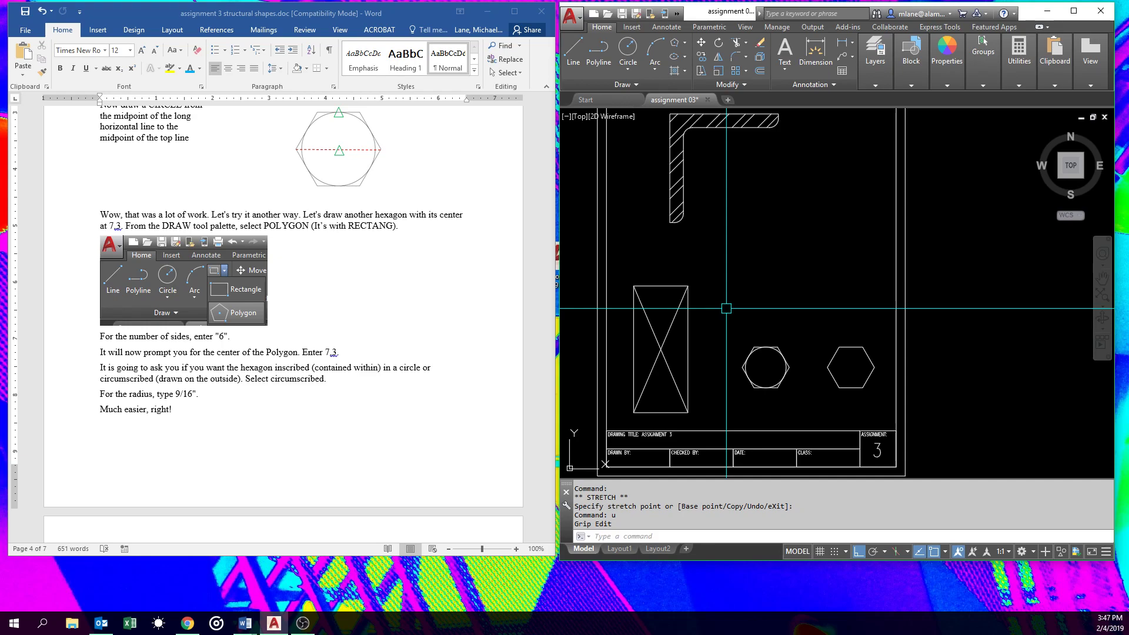
Step: Copy the circle into the polygon hexagon, using the midpoints of both hexagons' upper-left sides as base and destination
scroll(852, 372, "up", 6)
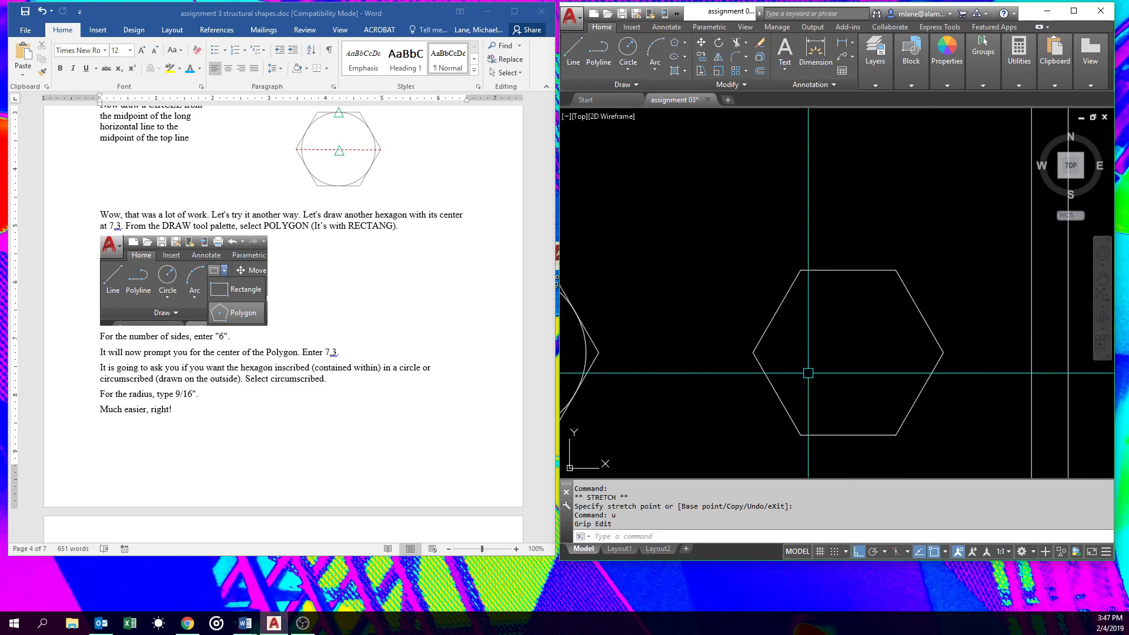
scroll(474, 331, "down", 6)
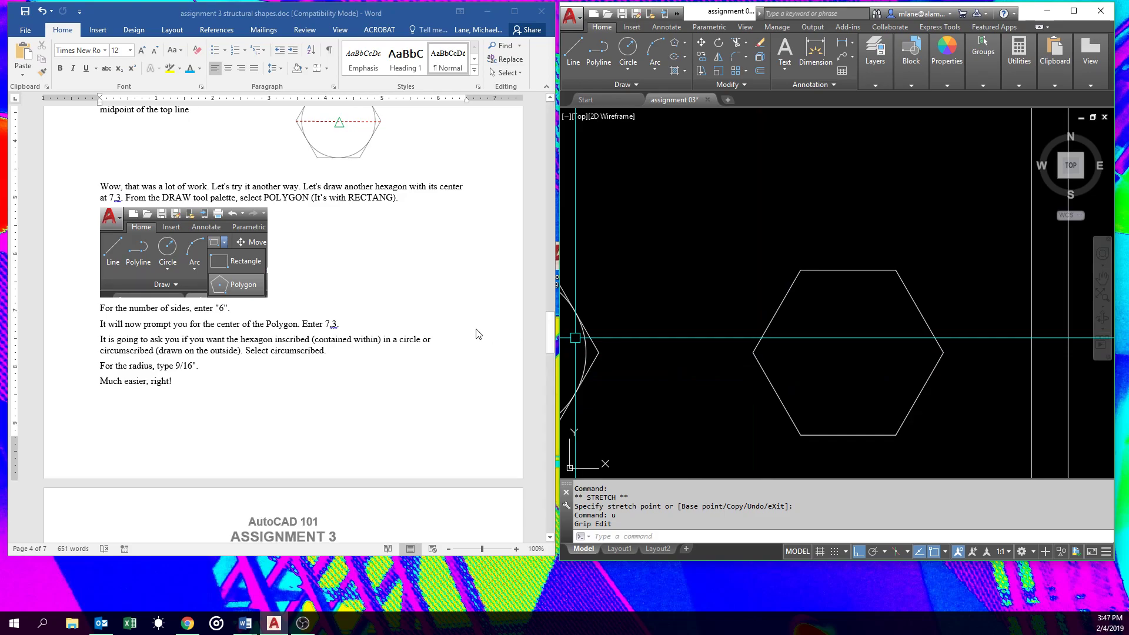
scroll(474, 333, "down", 20)
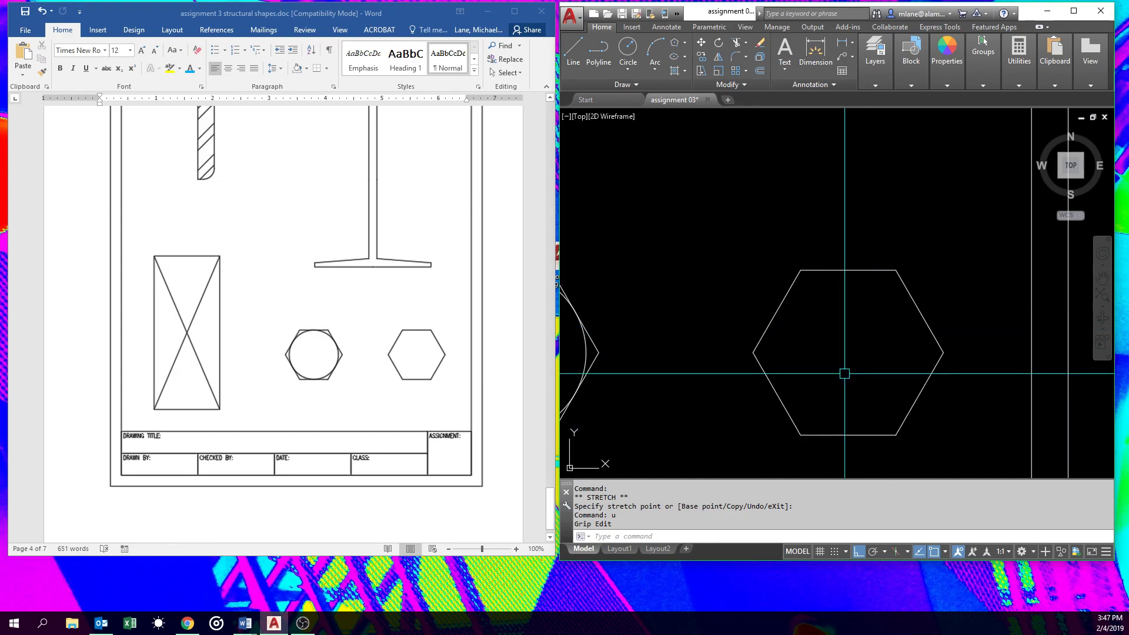
scroll(844, 373, "down", 4)
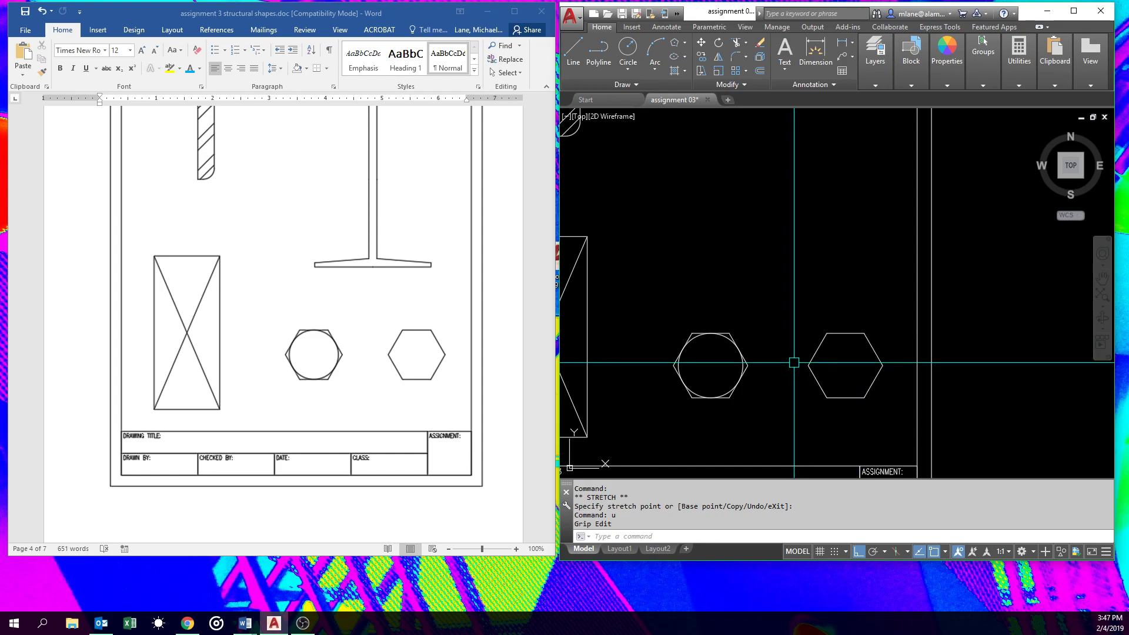
type("CO")
key("Return")
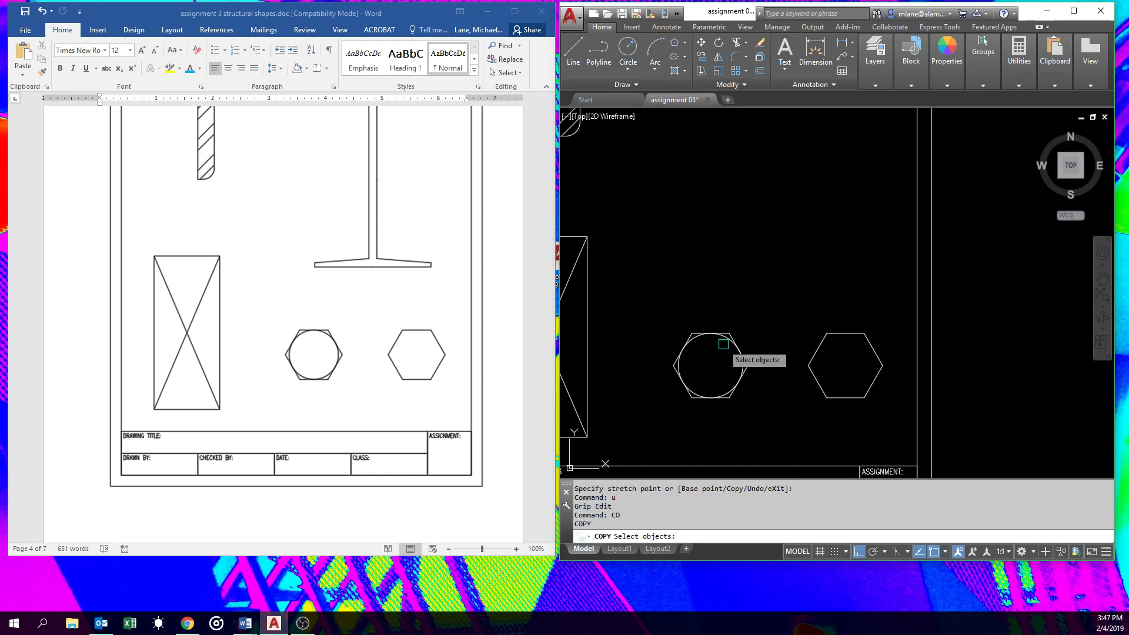
left_click(723, 339)
key("Return")
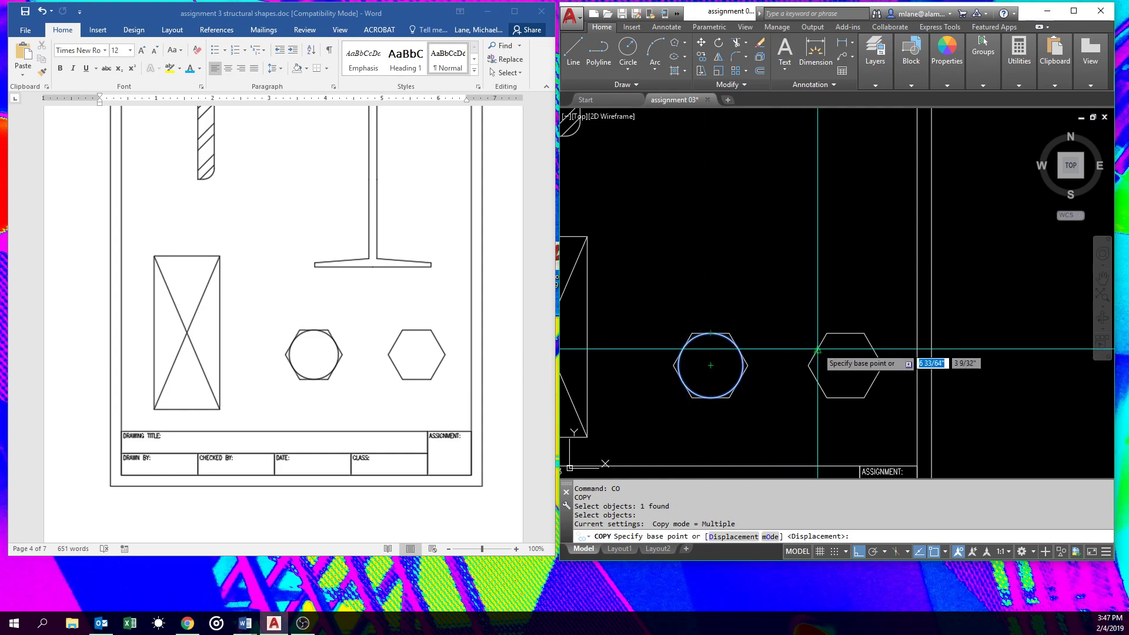
left_click(681, 350)
left_click(818, 350)
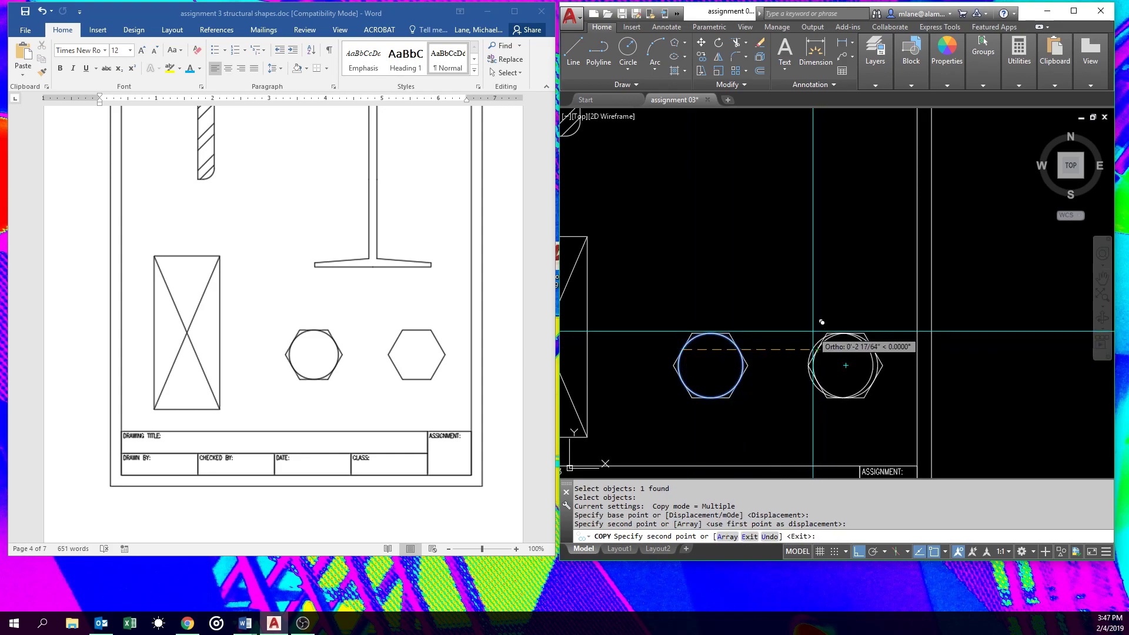
key("Return")
Step: Find the Wide Flange Beam instructions for its quarter profile in the Word assignment document
scroll(813, 331, "down", 2)
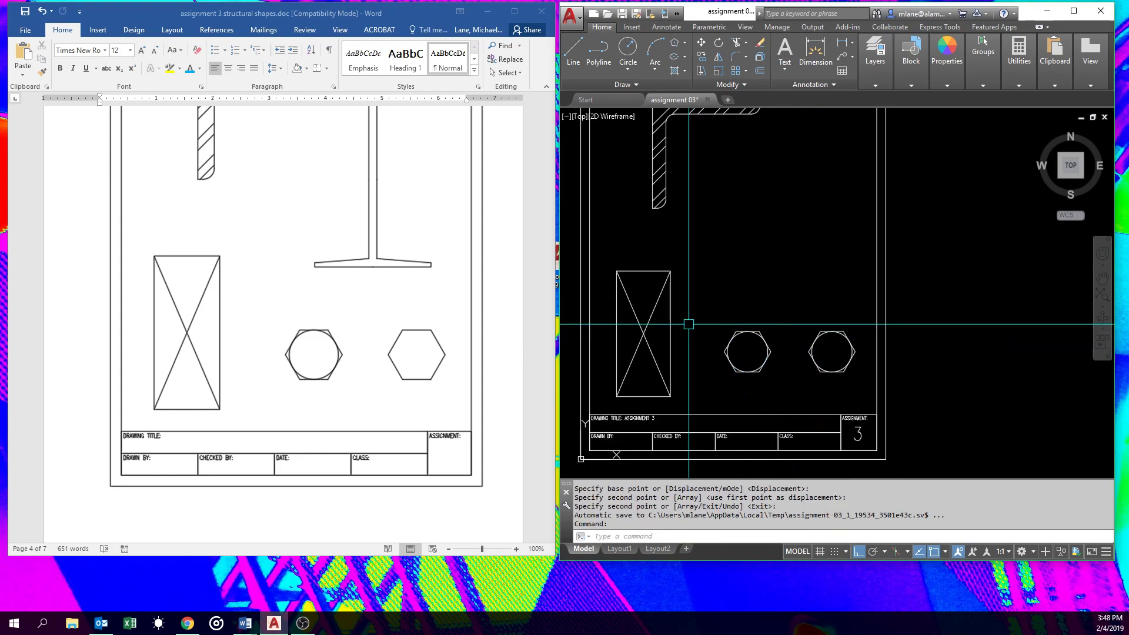
scroll(404, 301, "up", 2)
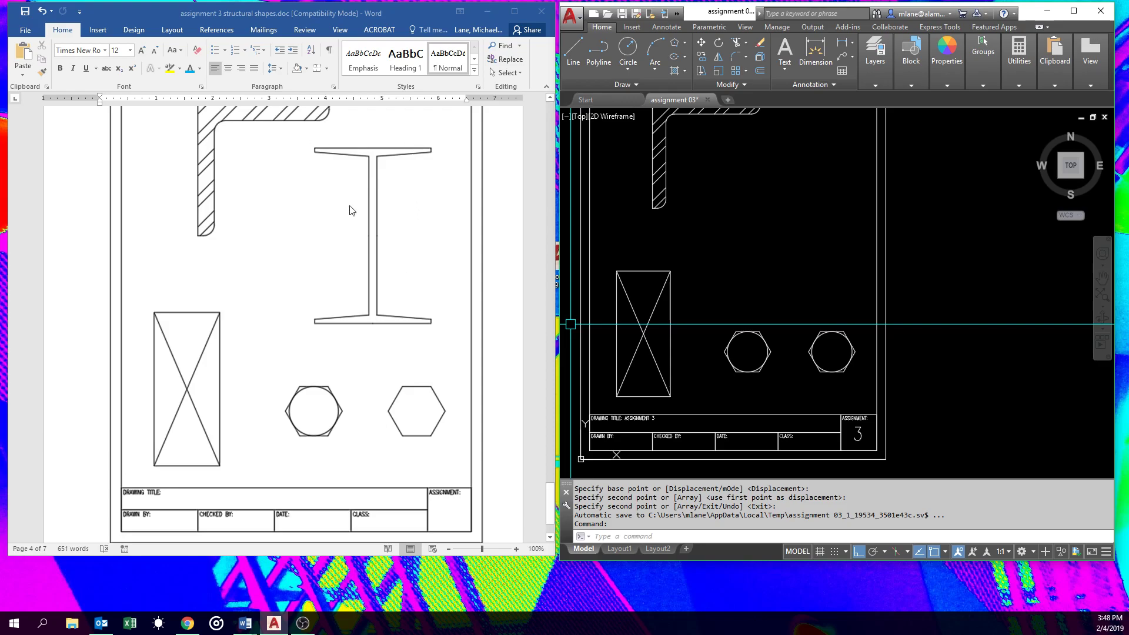
scroll(386, 272, "up", 20)
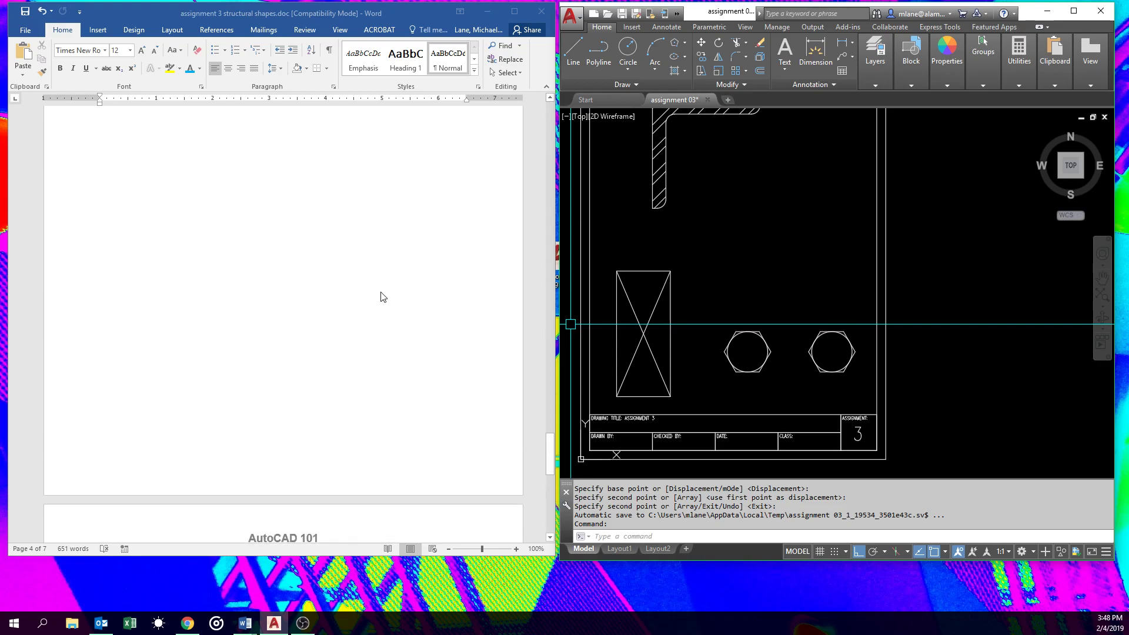
scroll(383, 297, "down", 1)
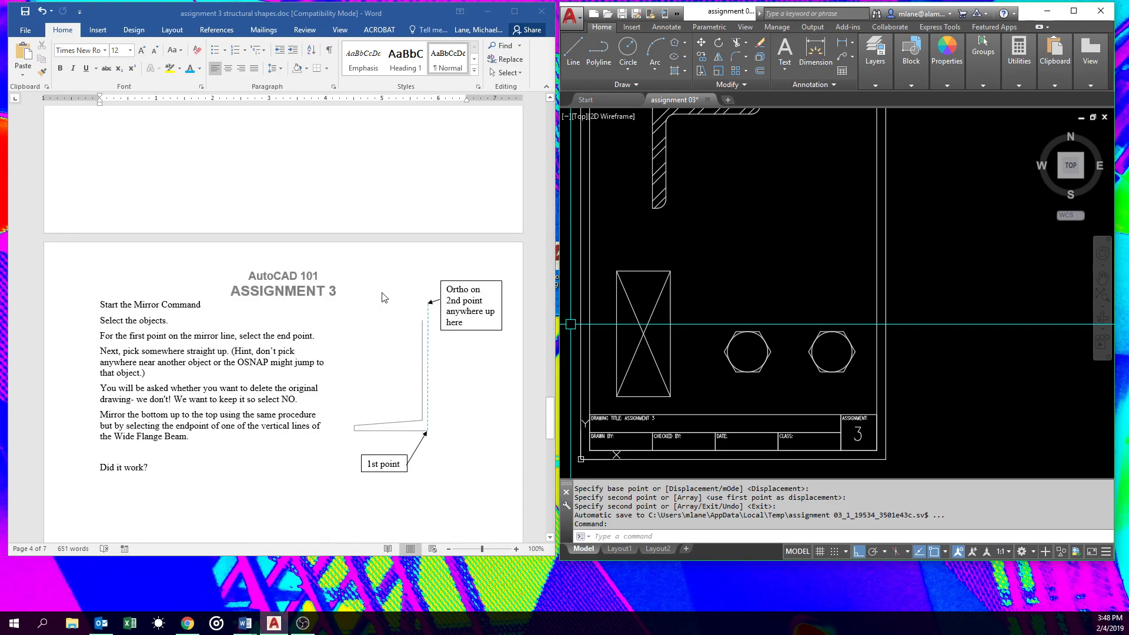
scroll(383, 298, "up", 18)
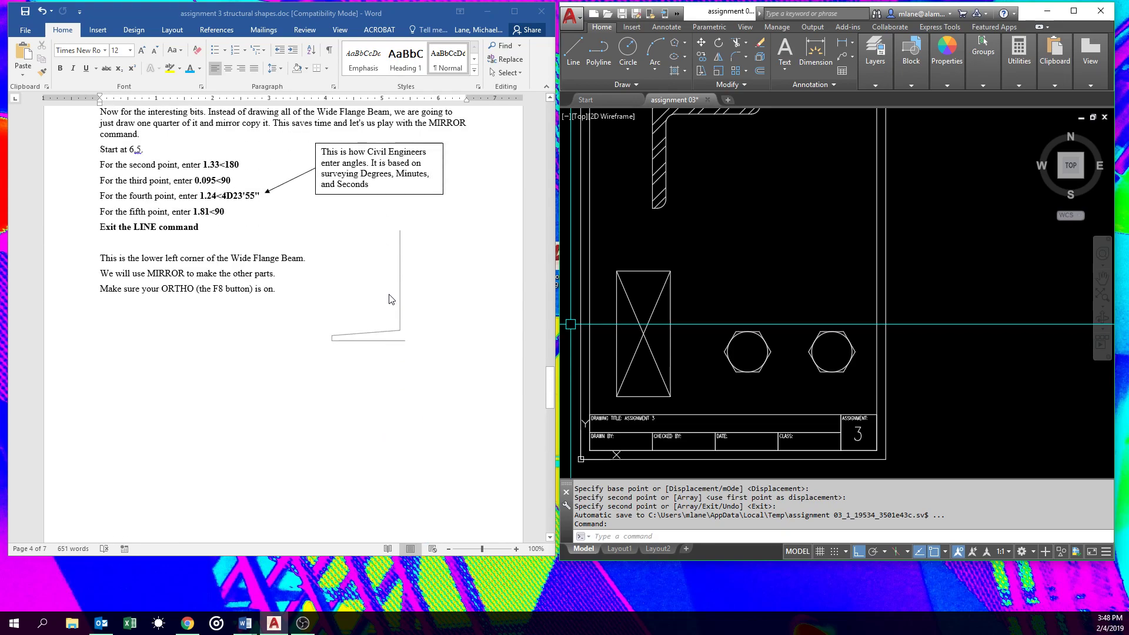
scroll(453, 338, "down", 2)
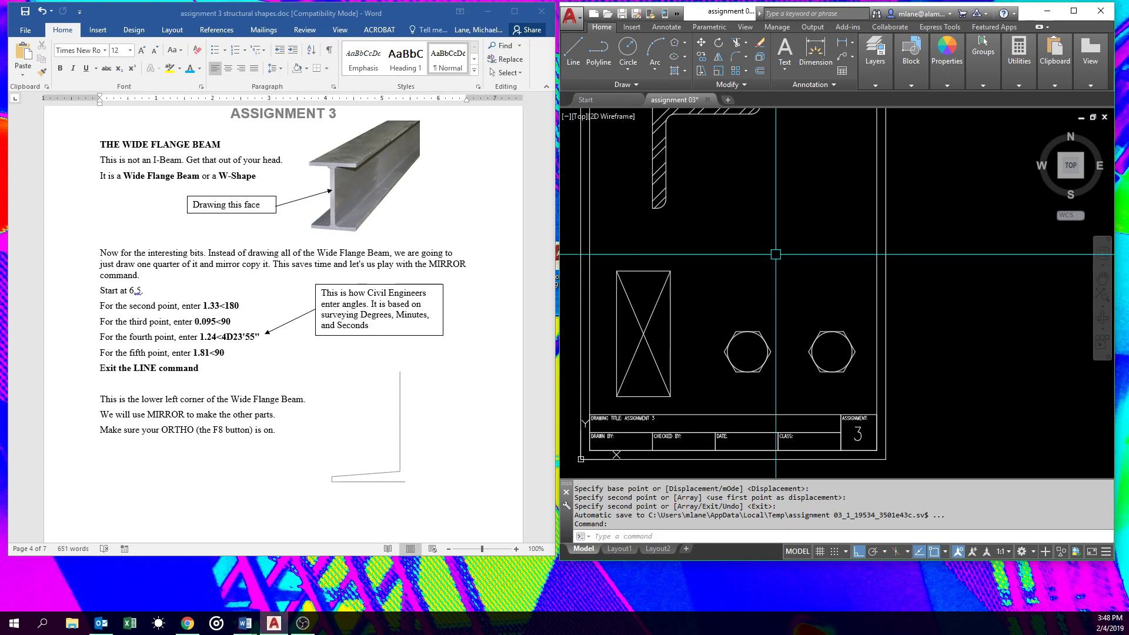
Step: Start a line at 6,5 and draw it 1.33 to the left, followed by .095 straight up, for the flange's outer edges
key("Escape")
type("L")
key("Return")
type("6,5")
key("Return")
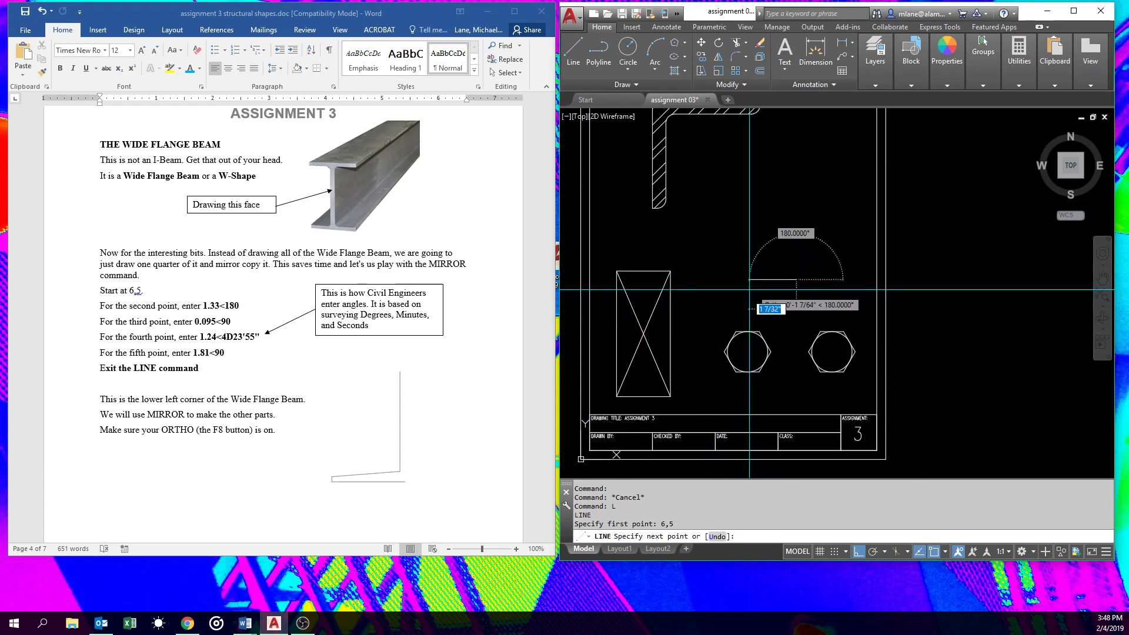
type("1.33")
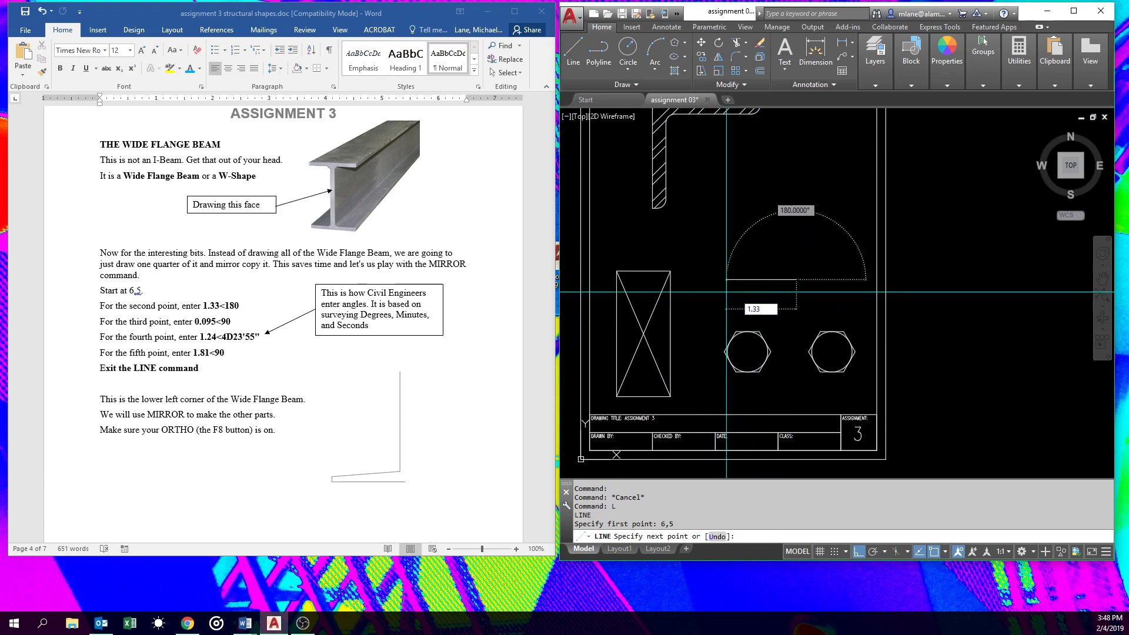
key("Return")
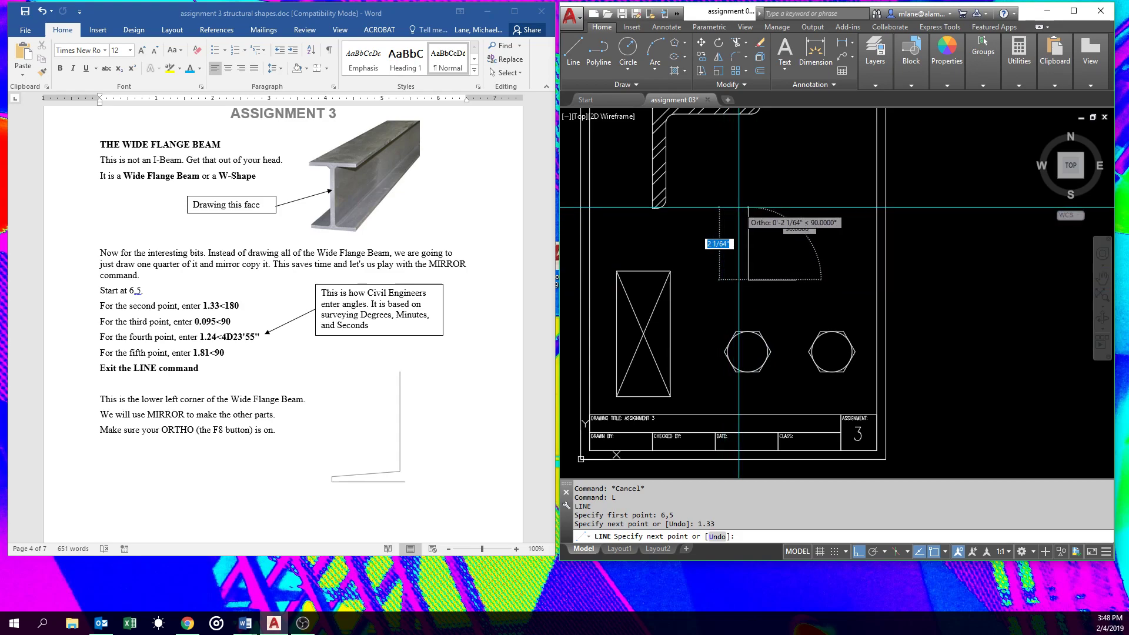
type(".095")
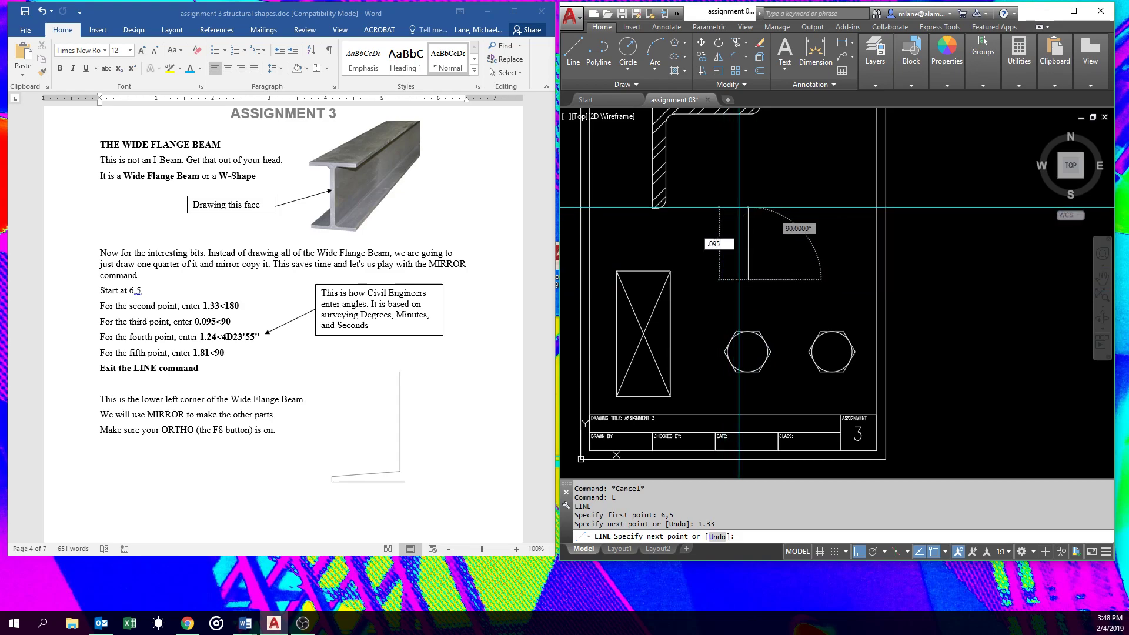
key("Return")
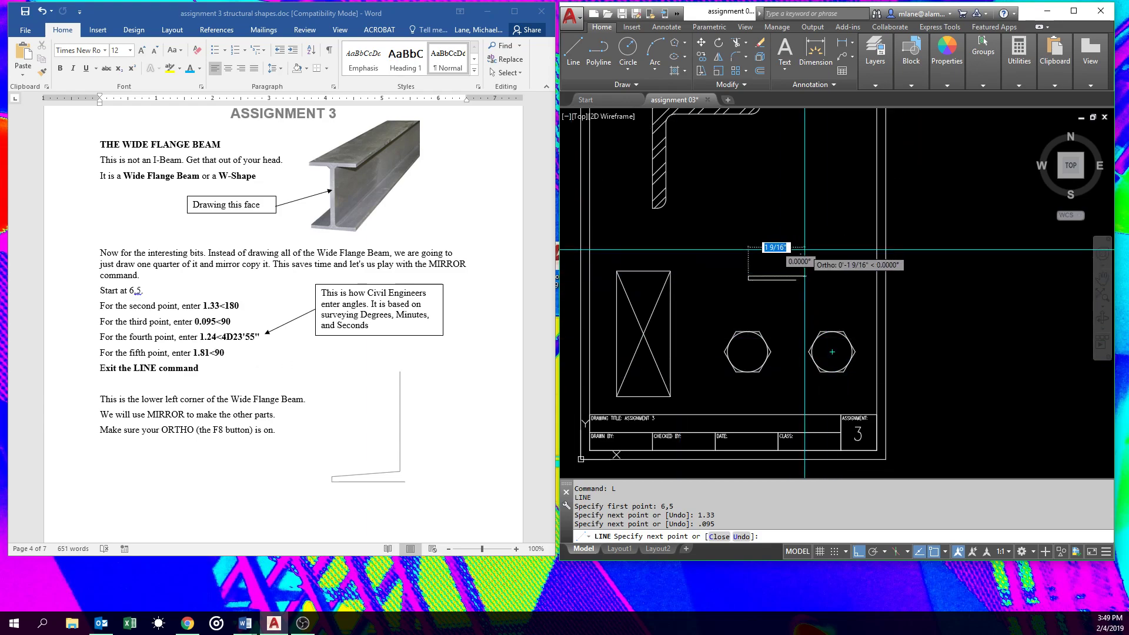
Step: Continue the line with a sloped flange segment of 1.24<4d23'55" and a vertical web segment of 1.81 upward, and end the line
type("1.2")
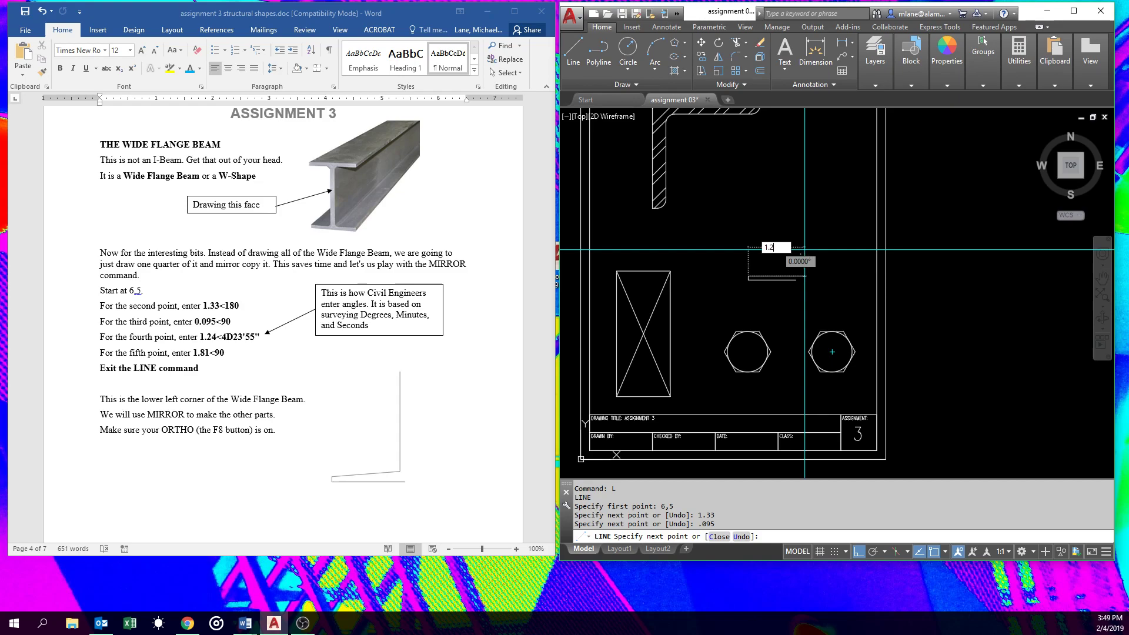
type("4< 0.0000")
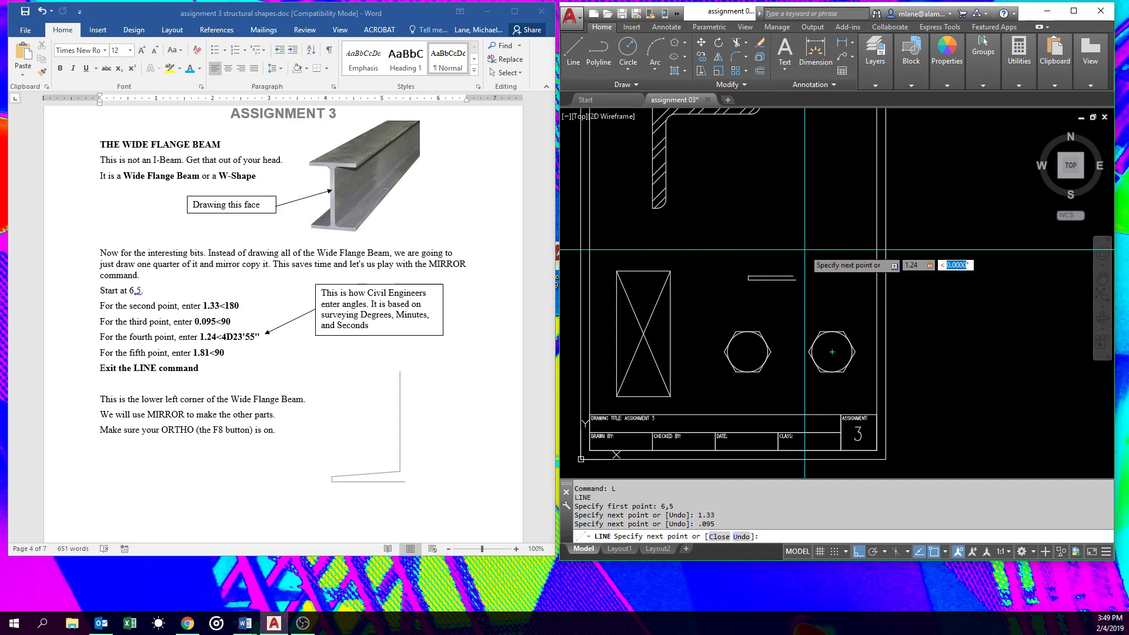
type("4d23'55")
key("Return")
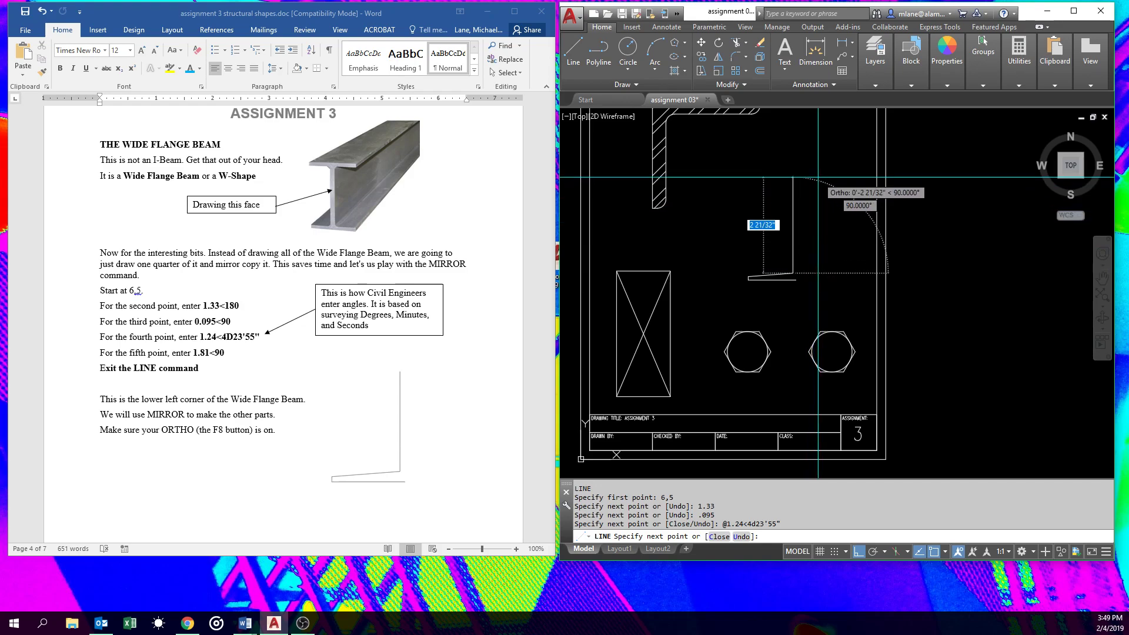
type("1.")
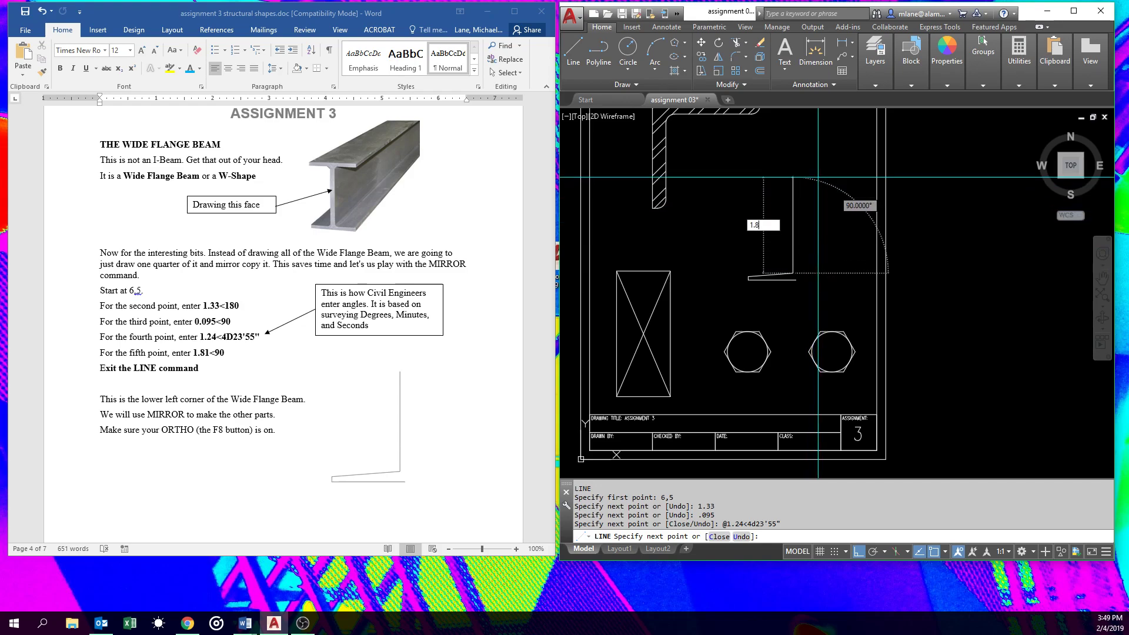
type("81")
key("Return")
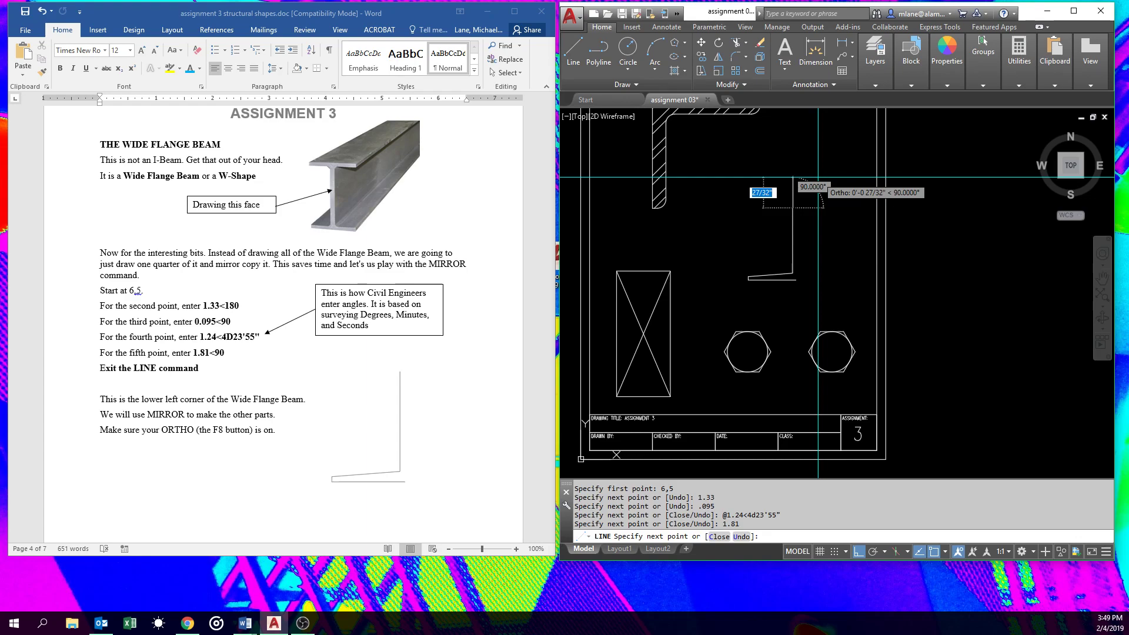
key("Return")
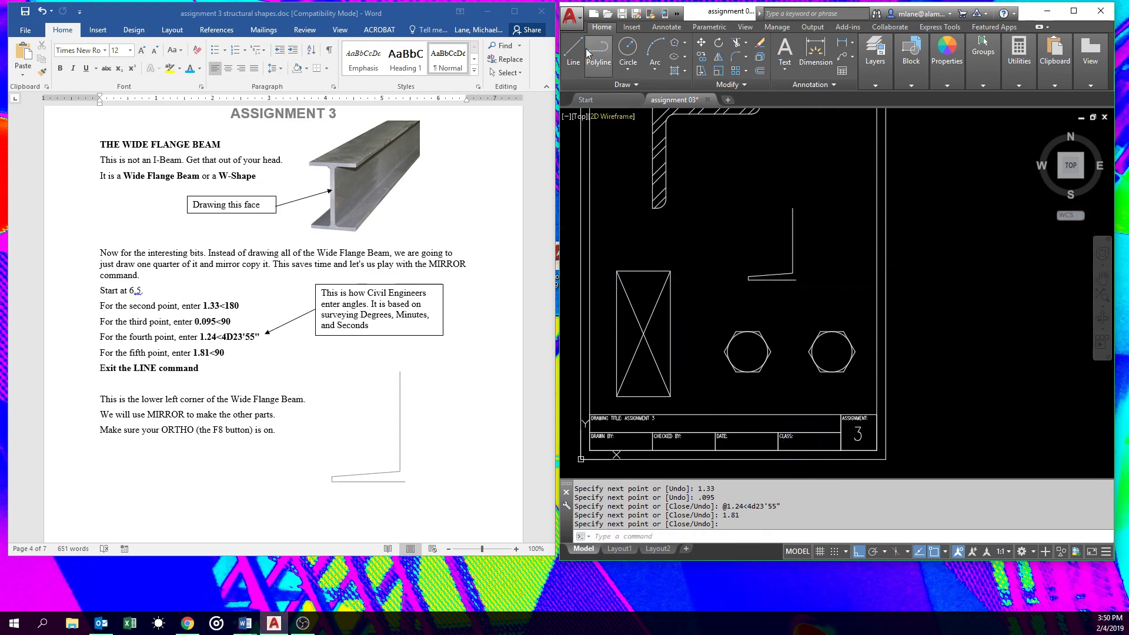
Step: Save the drawing and toggle Ortho off and back on
left_click(576, 21)
left_click(597, 134)
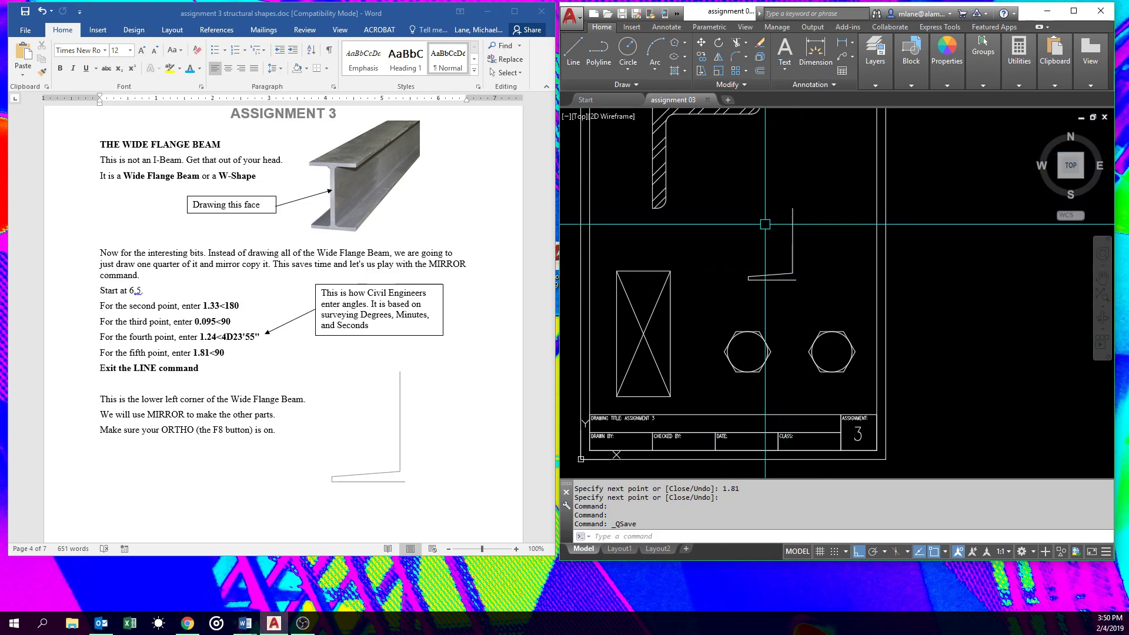
key("F8")
key("F8")
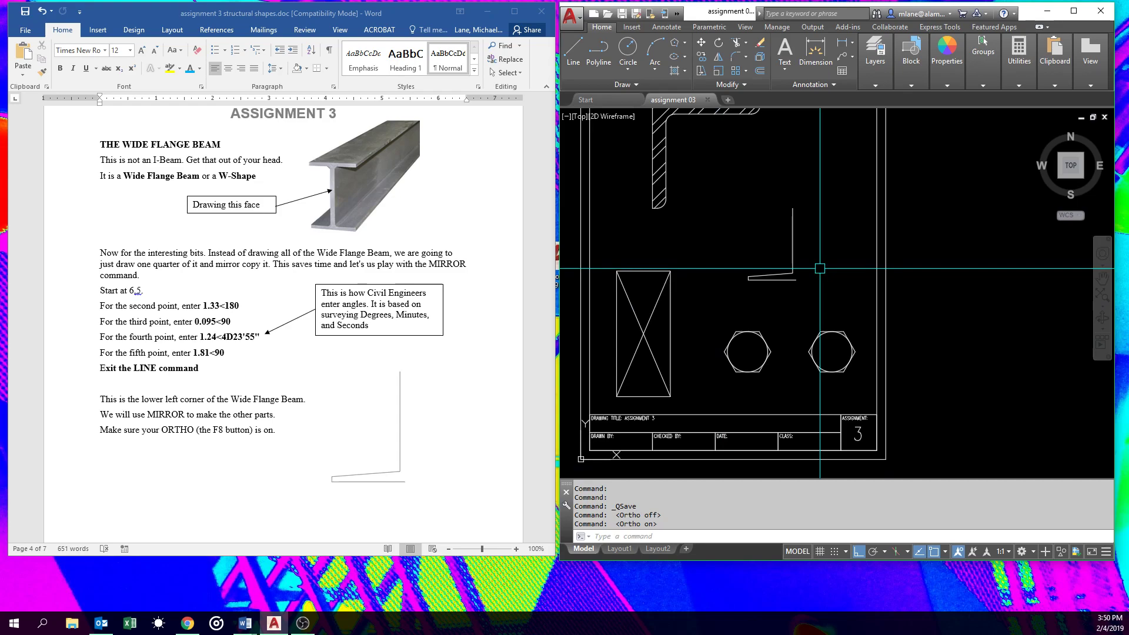
Step: Mirror the quarter beam profile across a vertical line through the bottom edge's right endpoint, keeping the source objects
type("MI")
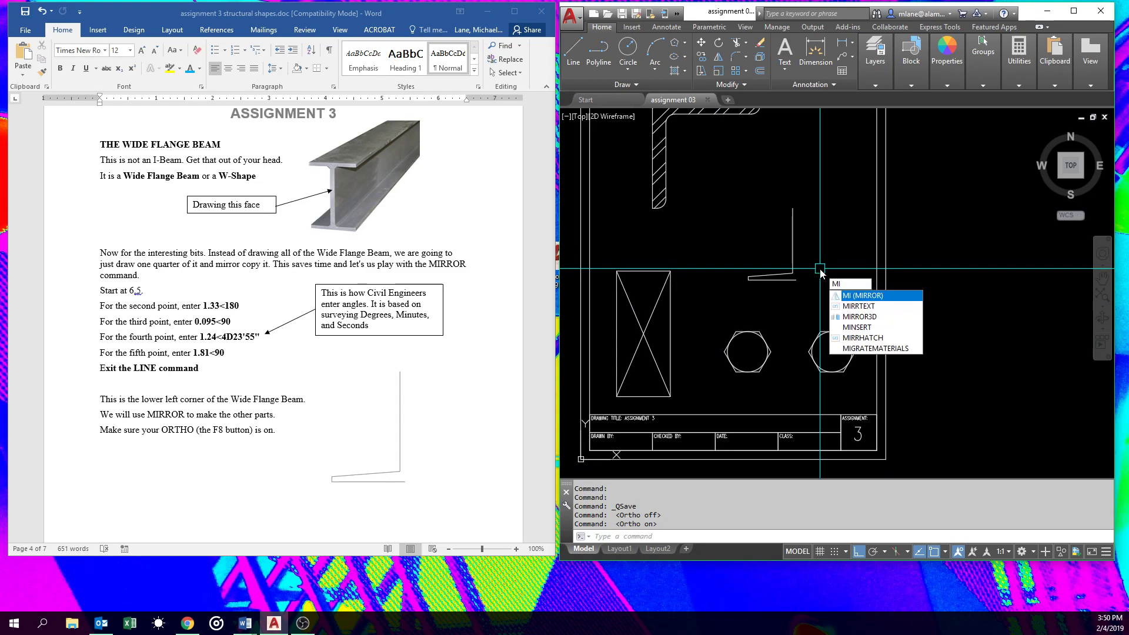
key("Return")
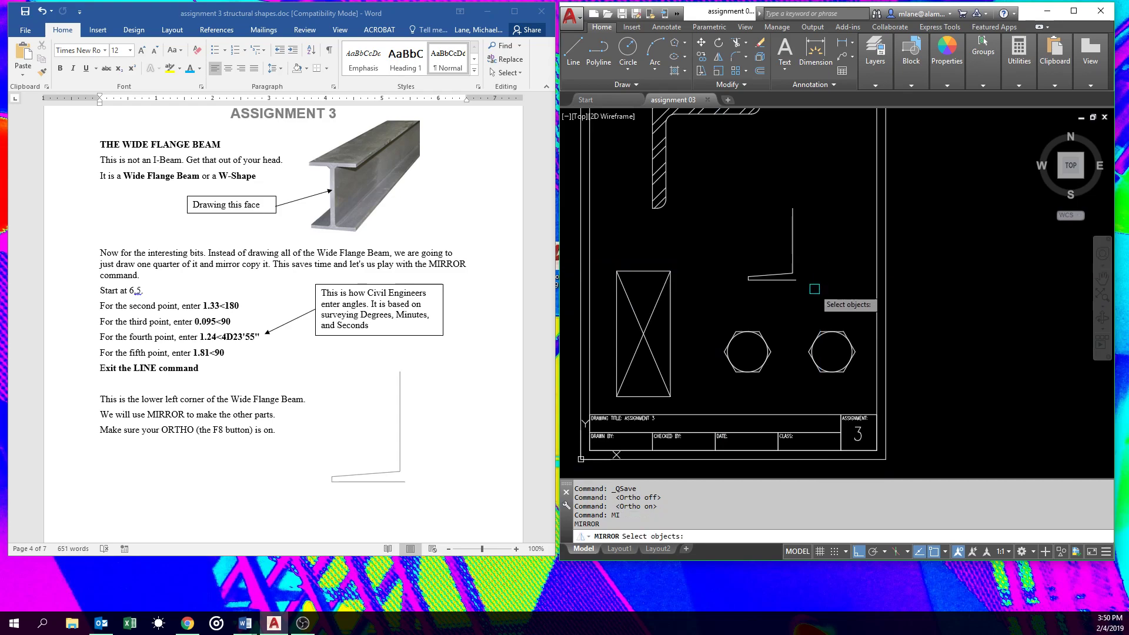
left_click(809, 289)
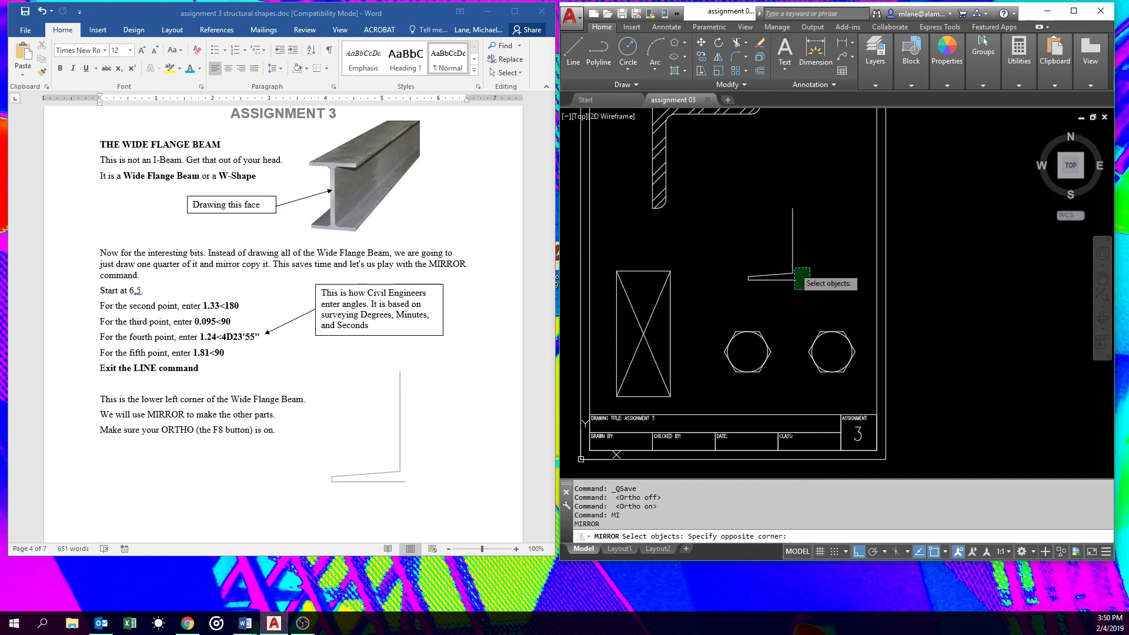
left_click(724, 183)
key("Return")
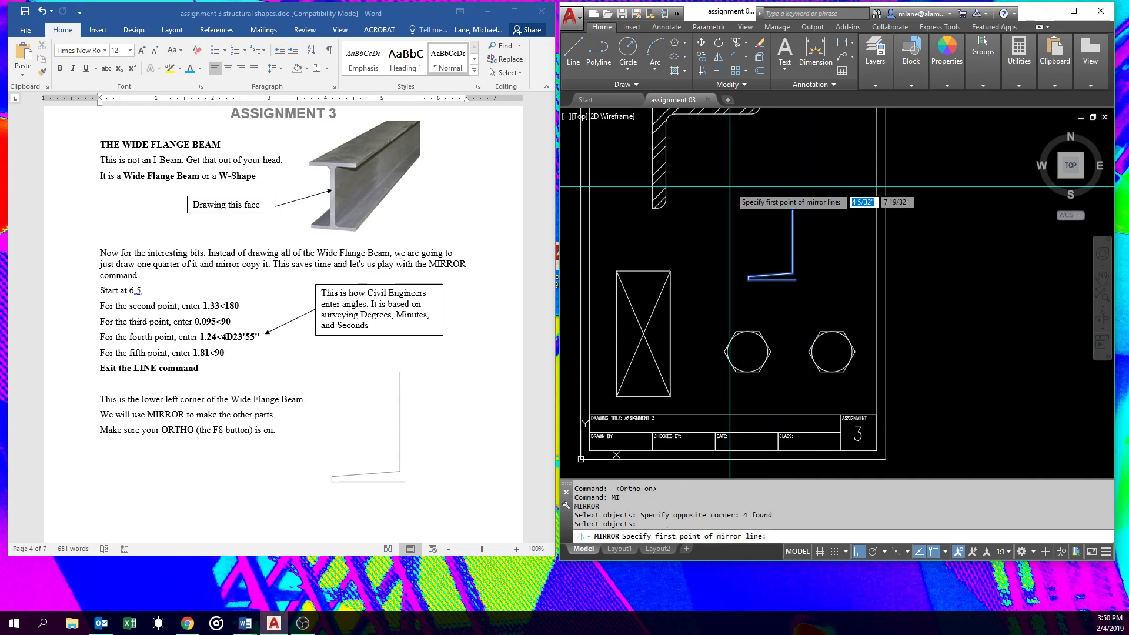
left_click(796, 280)
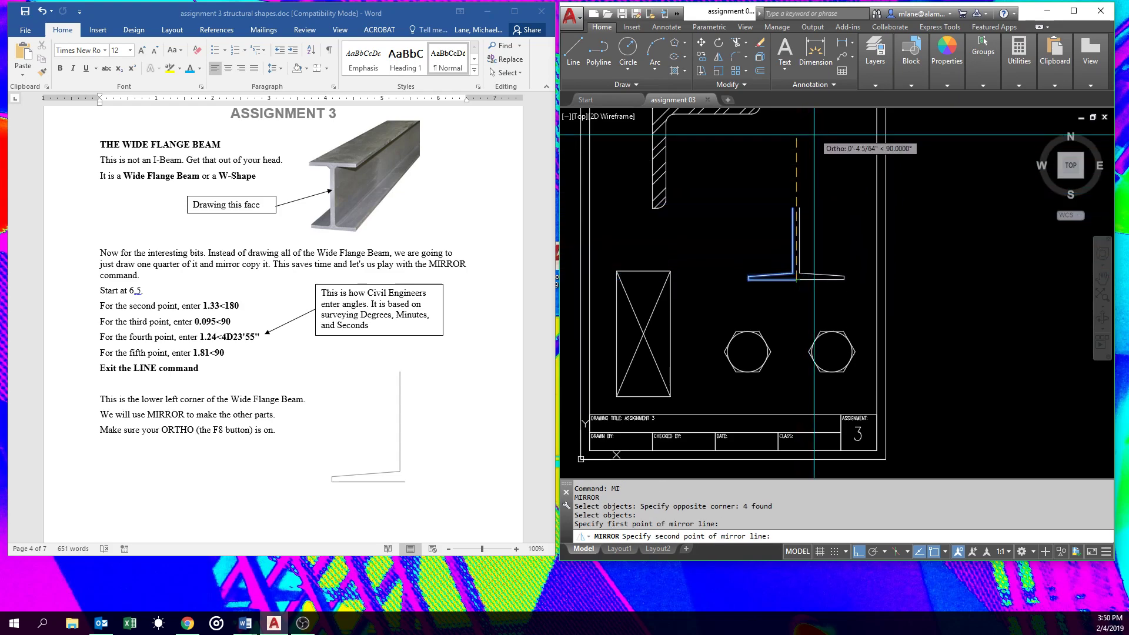
middle_click_drag(806, 144, 778, 235)
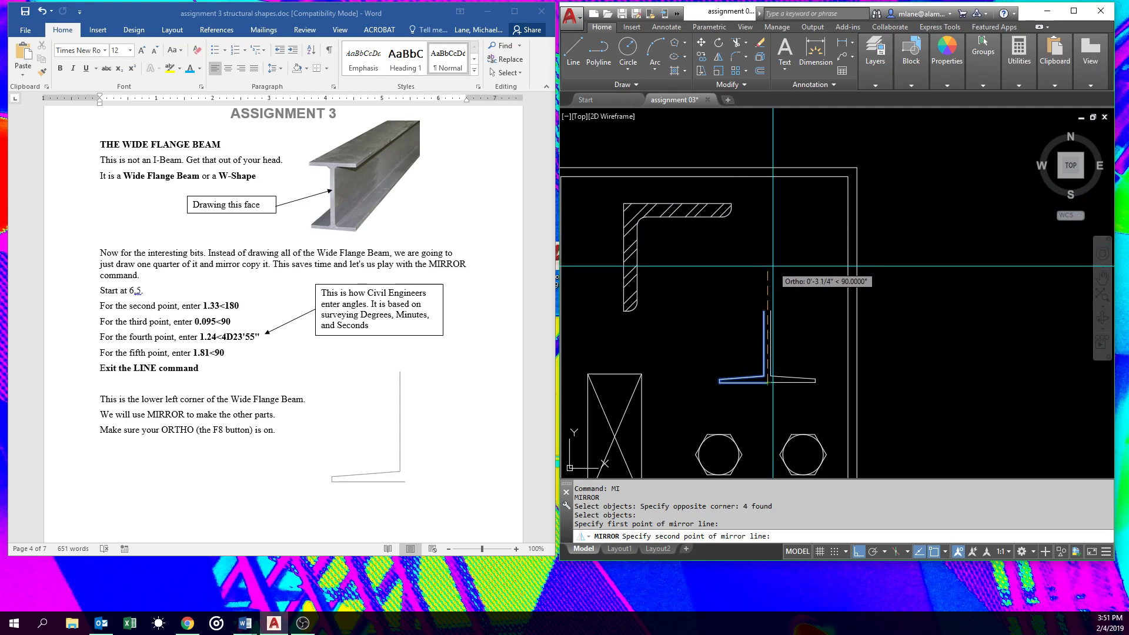
left_click(773, 266)
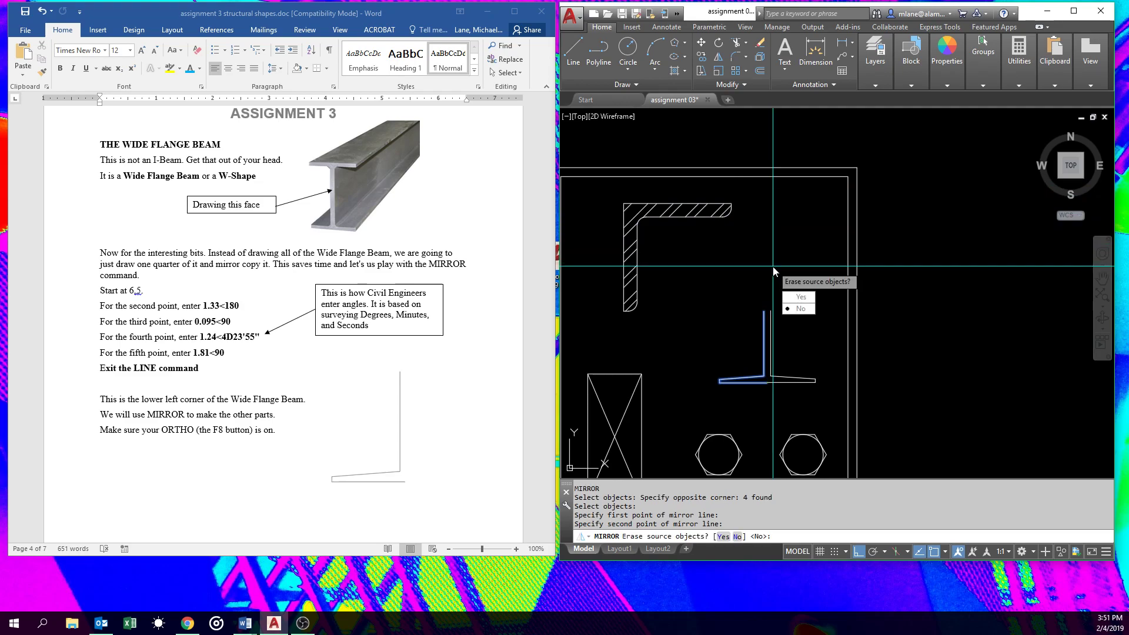
left_click(801, 308)
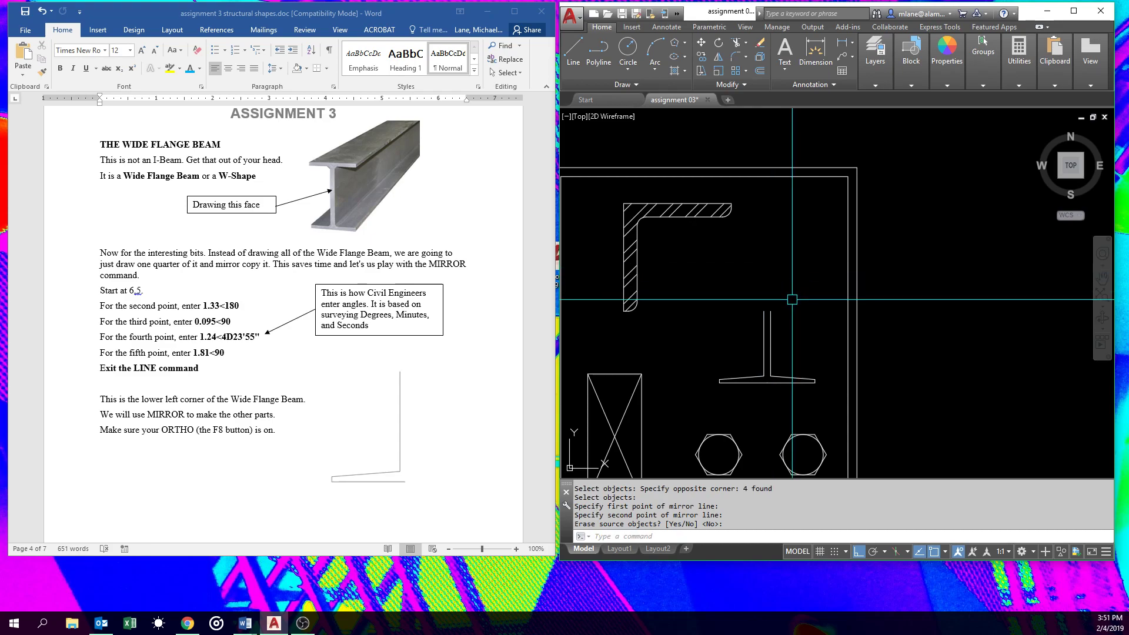
Step: Mirror the lower half of the beam upward across a horizontal line through the web's upper endpoint, keeping the source objects
type("MI")
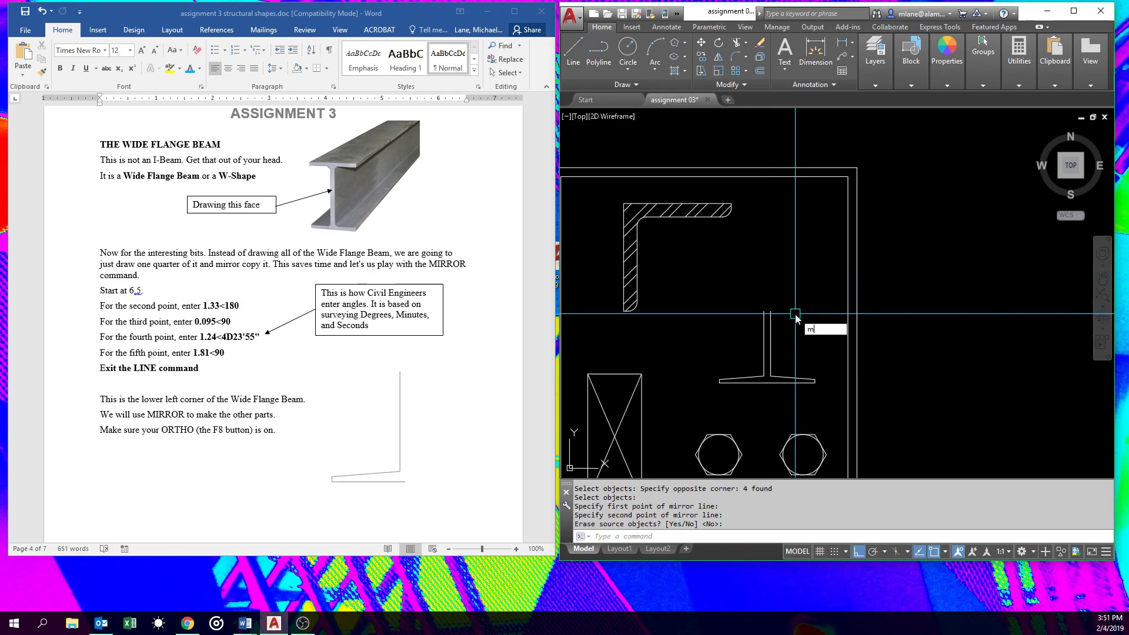
key("Return")
left_click(822, 302)
left_click(717, 380)
key("Return")
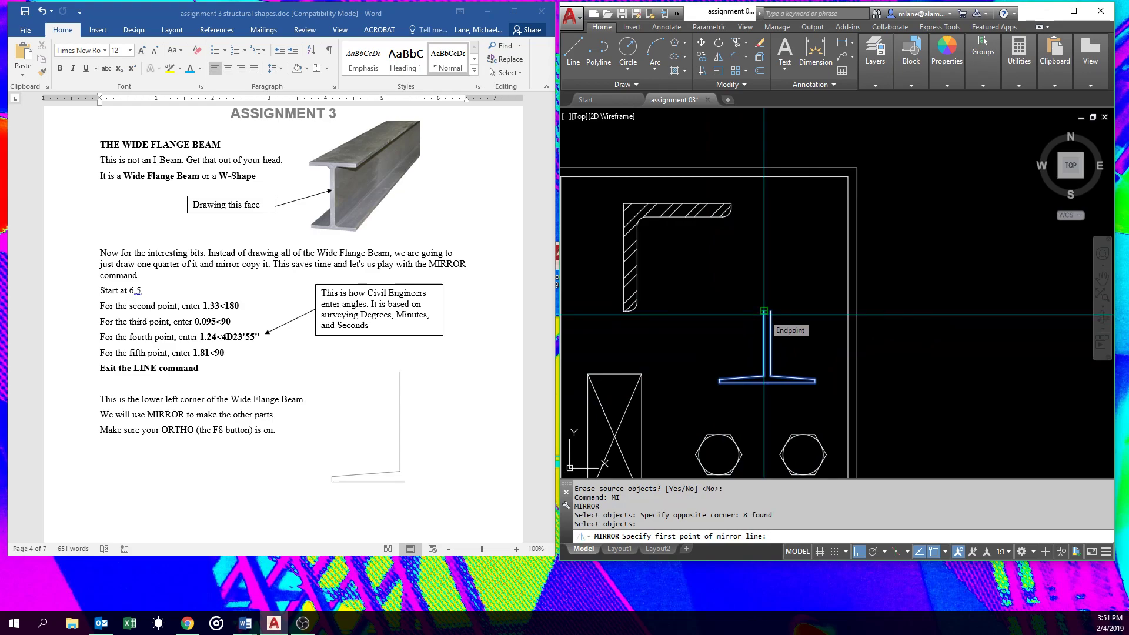
left_click(764, 310)
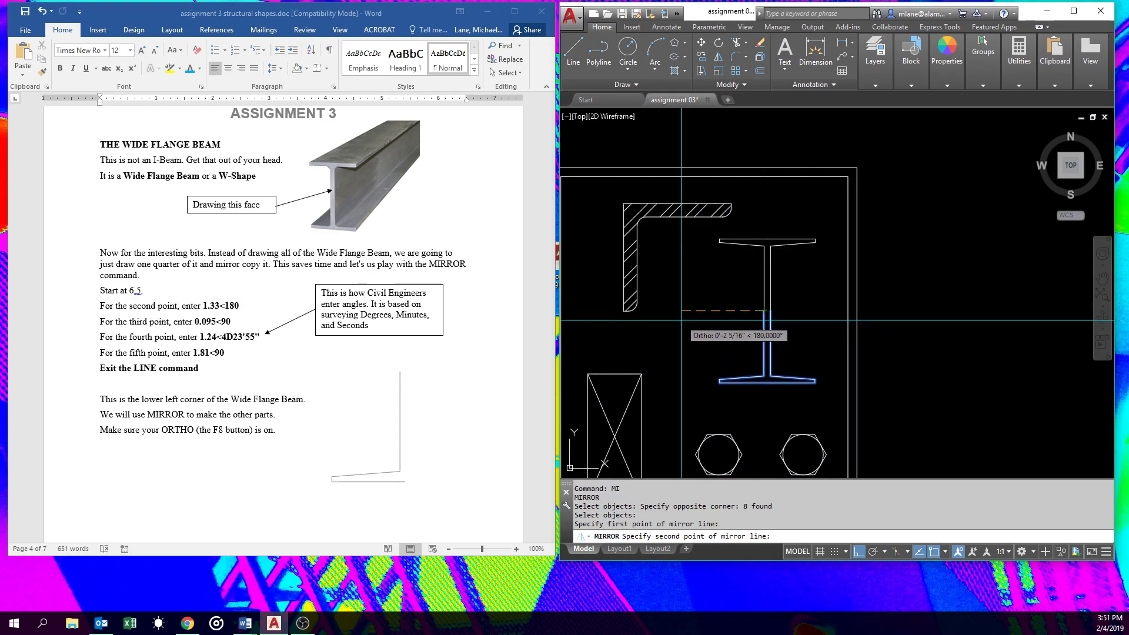
left_click(697, 318)
key("Return")
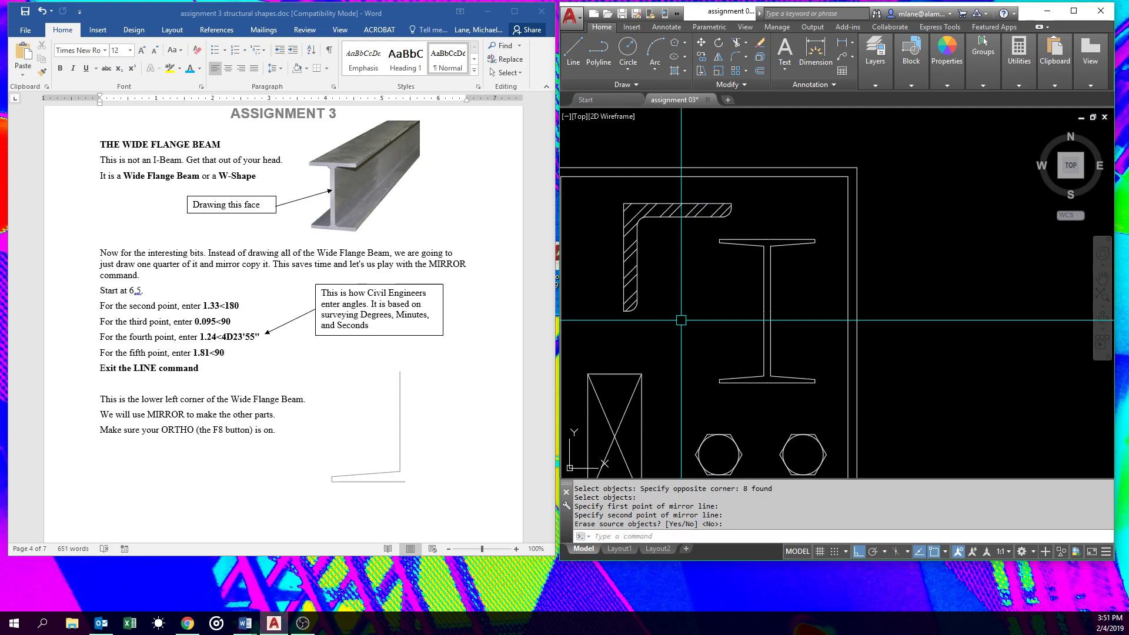
Step: Save the drawing with the completed wide flange beam
scroll(759, 311, "down", 3)
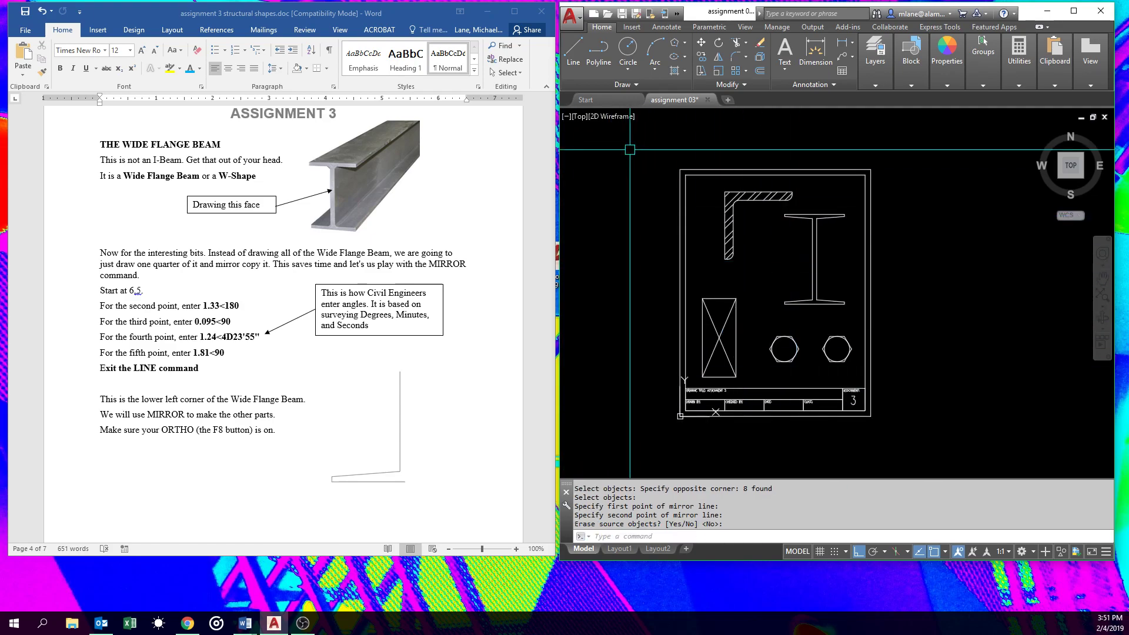
left_click(578, 22)
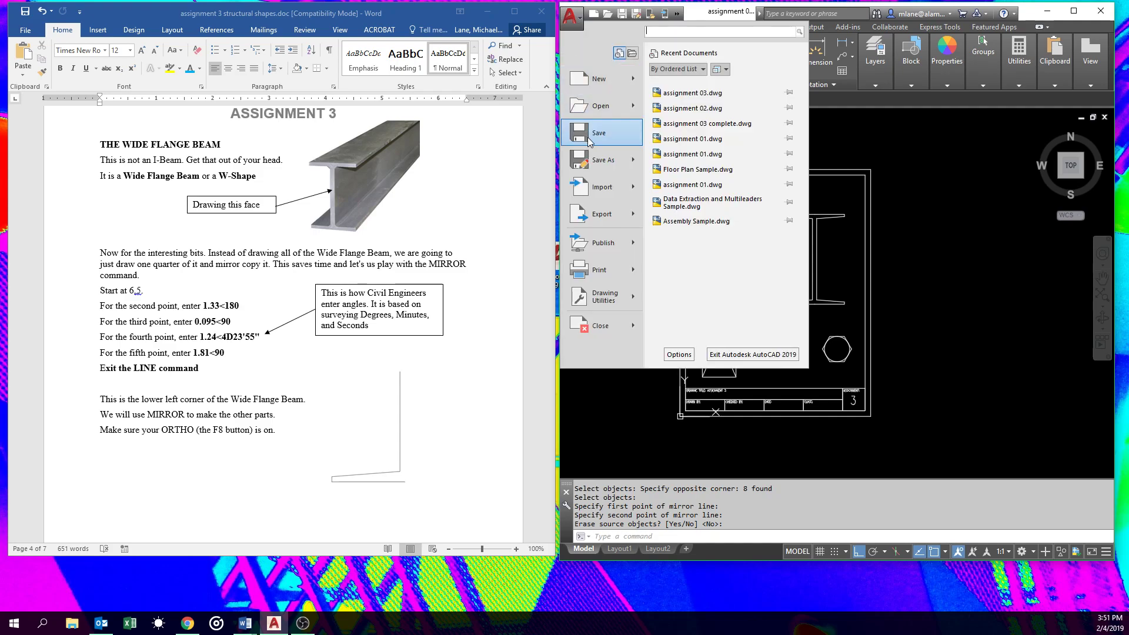
left_click(587, 136)
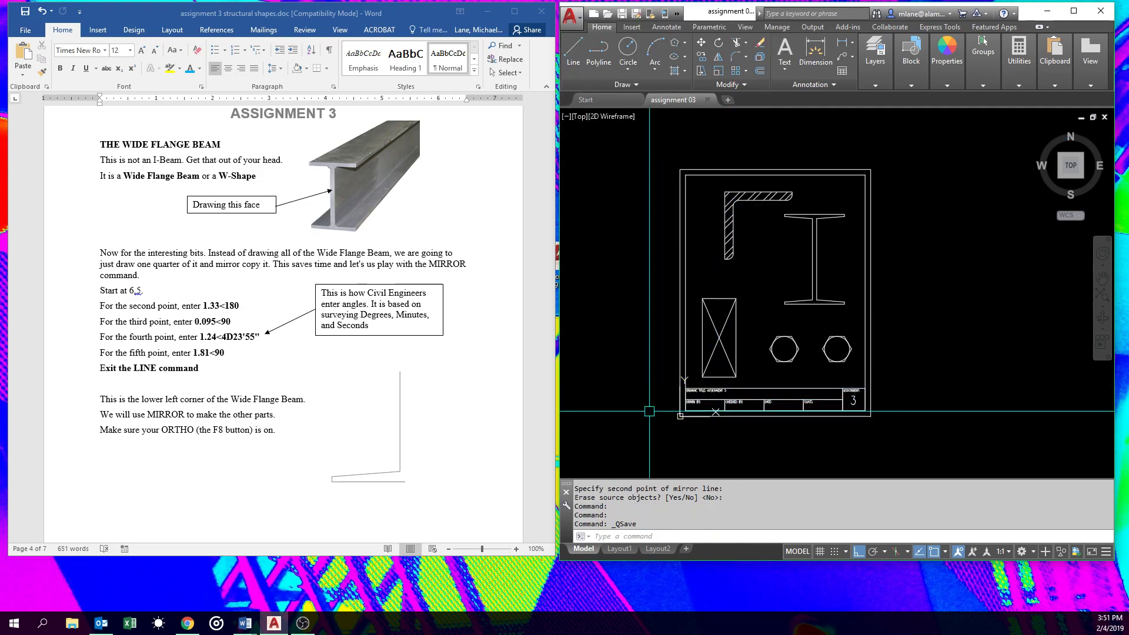